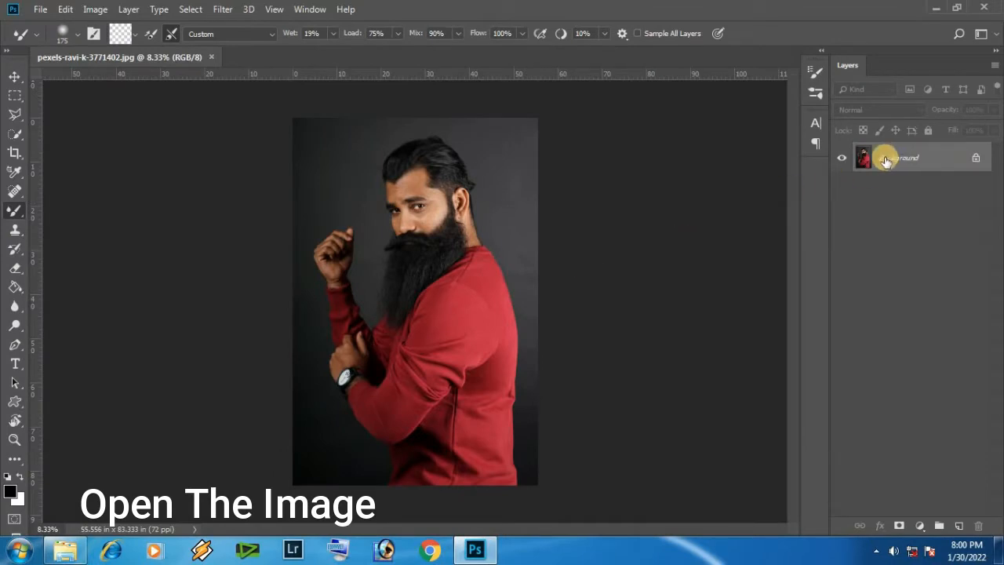
- Duplicate the Background layer twice, hide Layer 1 copy and make Layer 1 the active layer
key(ctrl+j)
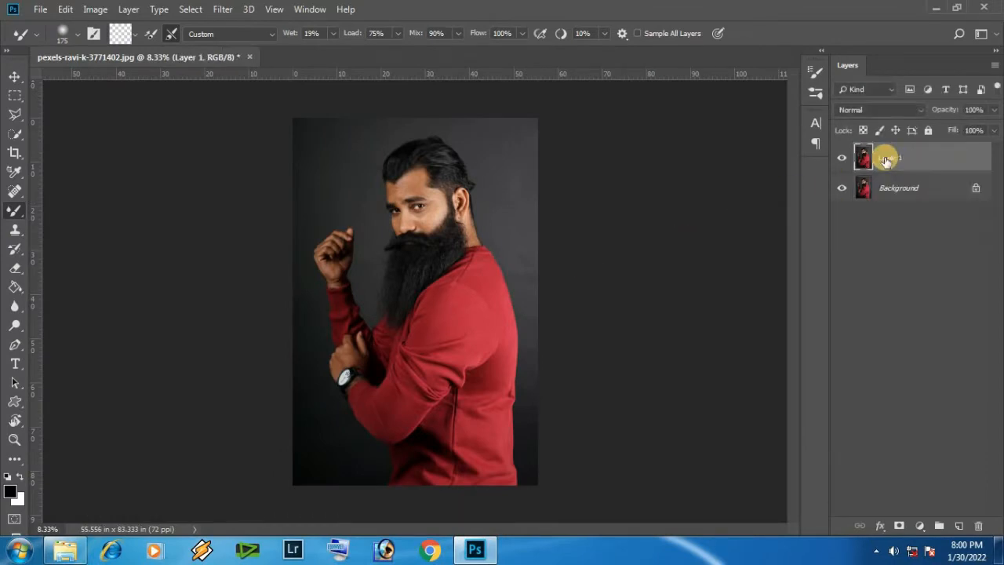
key(ctrl+j)
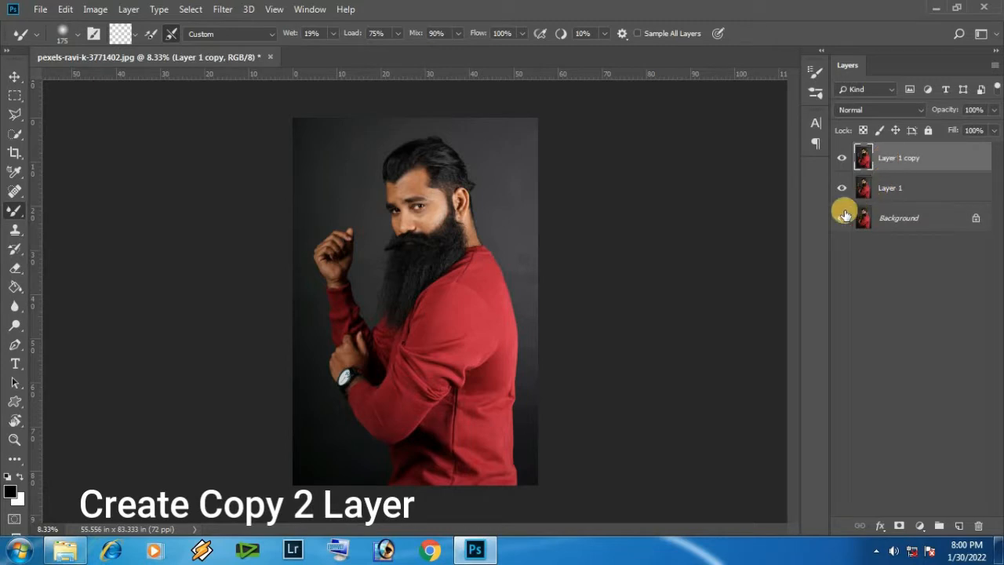
drag(840, 157, 841, 185)
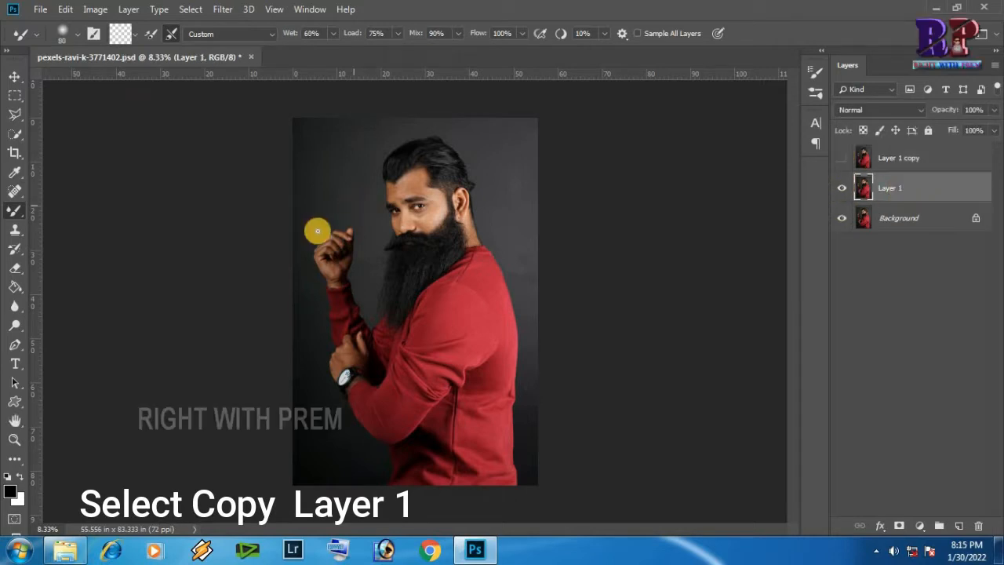
- Heal the dark spots on the near cheek and beside the nose on Layer 1 using the Spot Healing Brush at 80 px
click(14, 190)
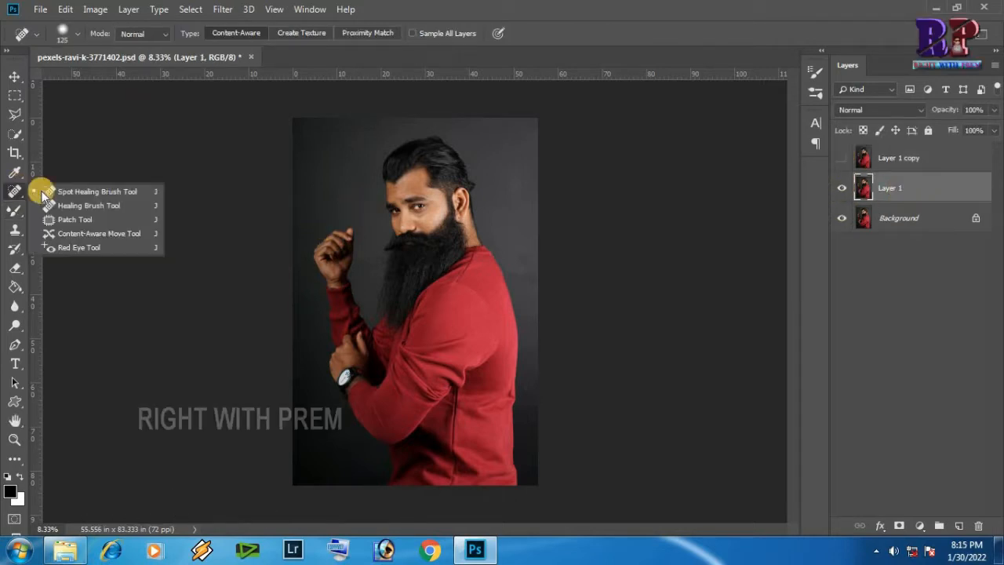
click(109, 193)
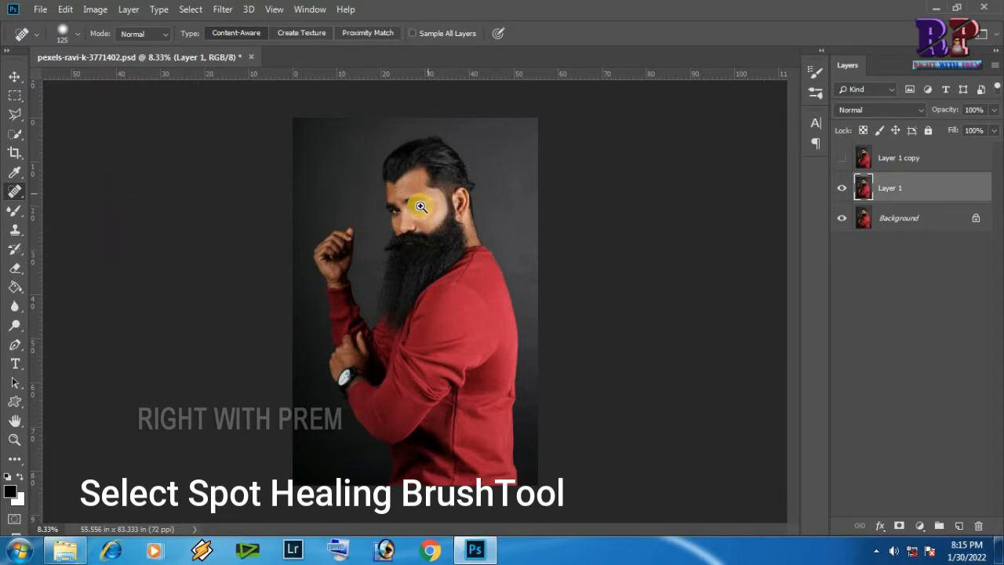
ctrl+click(425, 209)
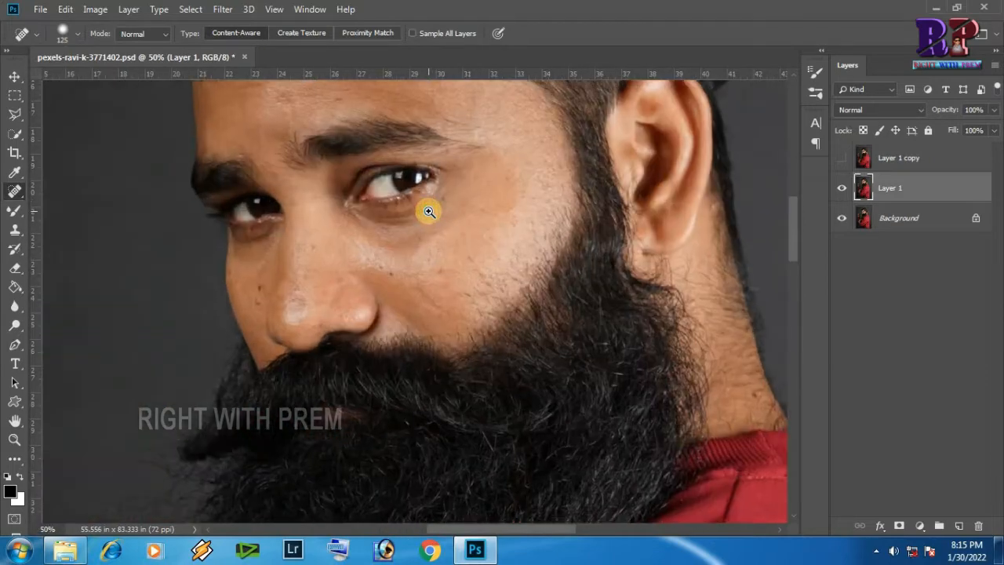
ctrl+click(429, 211)
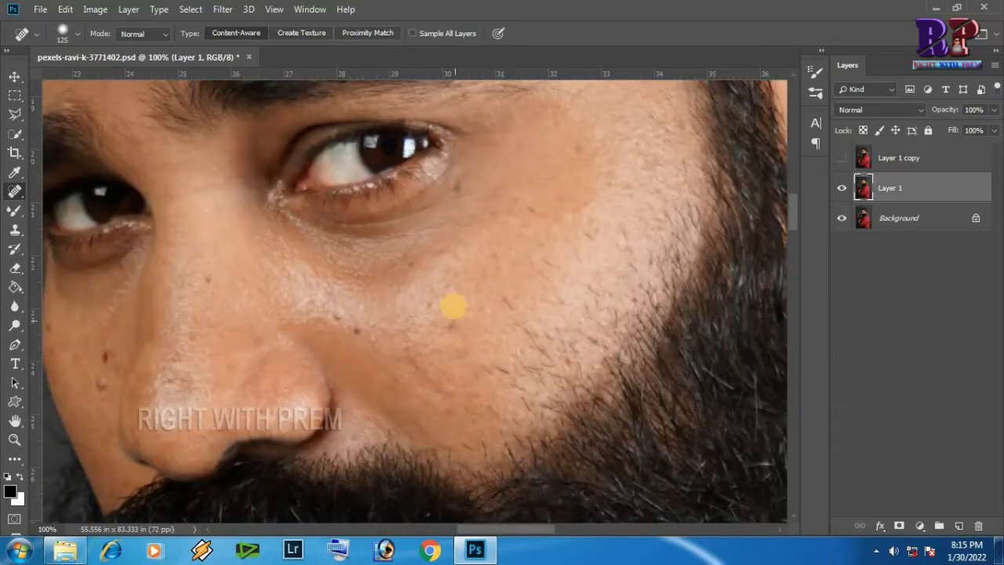
key(bracketleft)
key(bracketleft)
drag(441, 307, 475, 301)
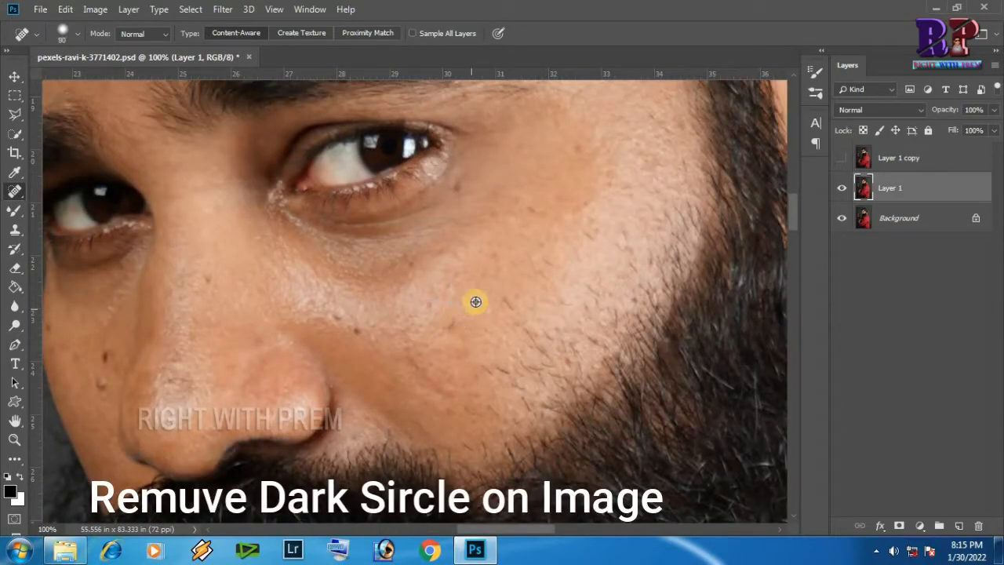
alt+click(475, 302)
click(479, 223)
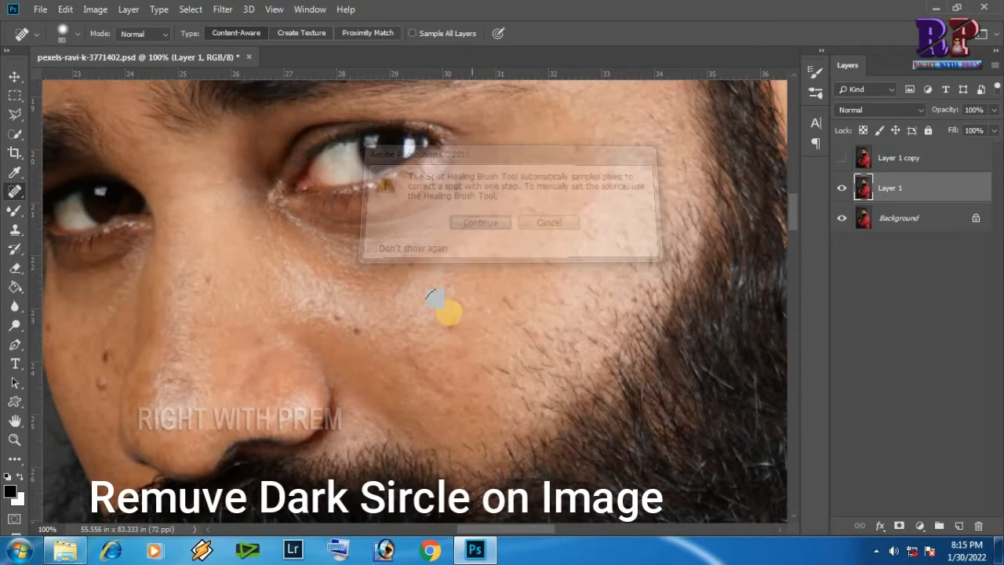
click(448, 313)
click(346, 325)
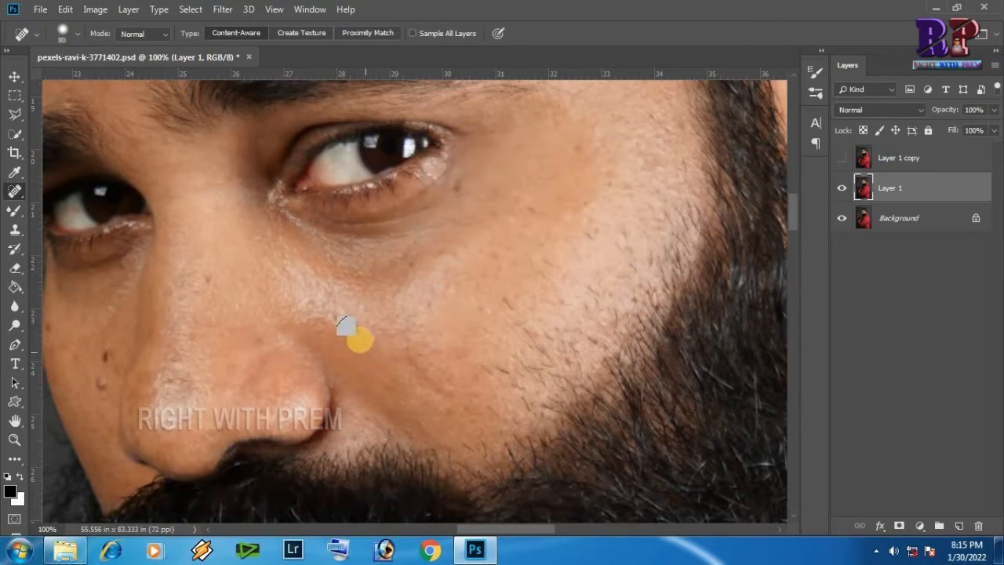
click(352, 333)
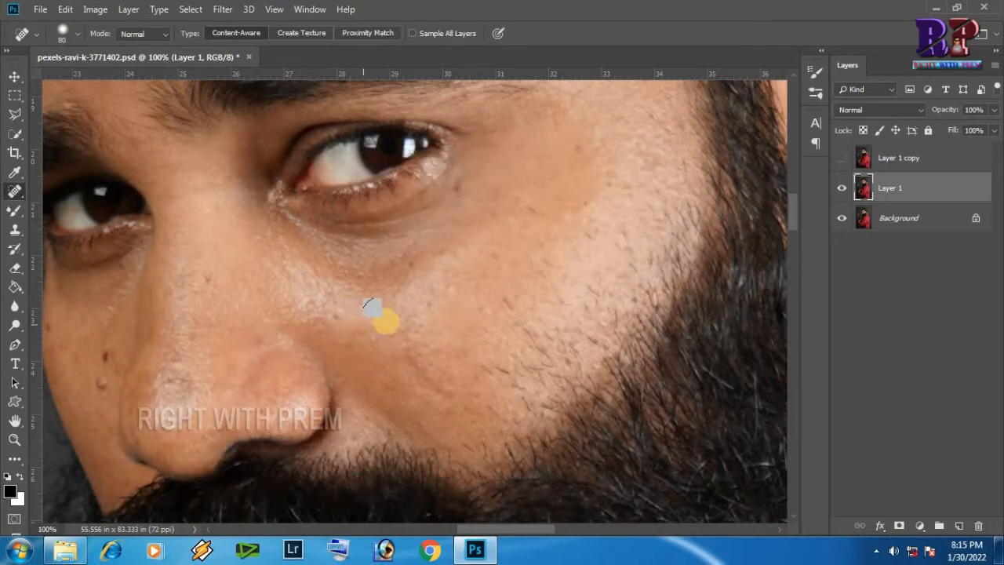
click(516, 310)
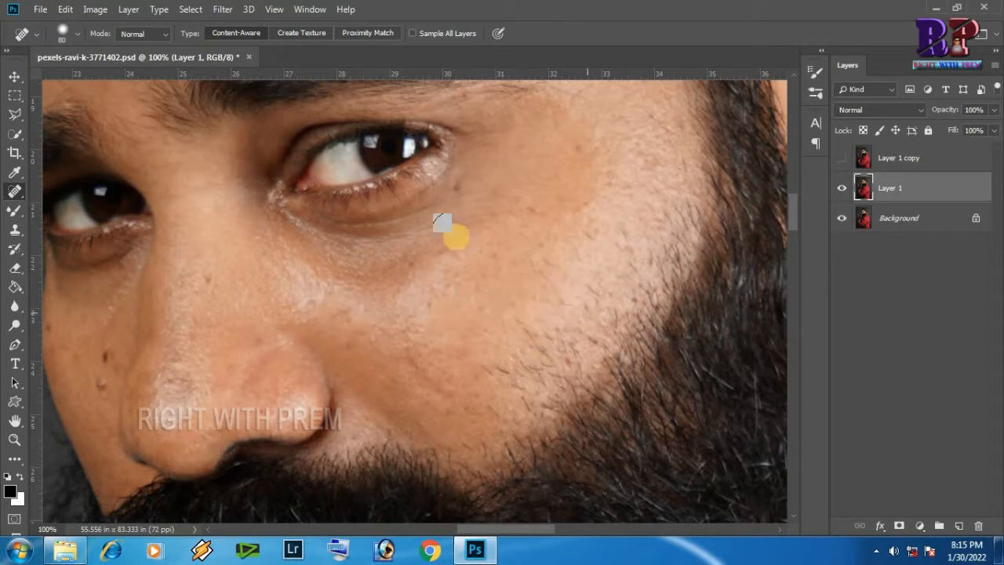
- Remove the moles from the far cheek, on the other side of the nose, with the Spot Healing Brush
drag(397, 199, 566, 171)
click(245, 313)
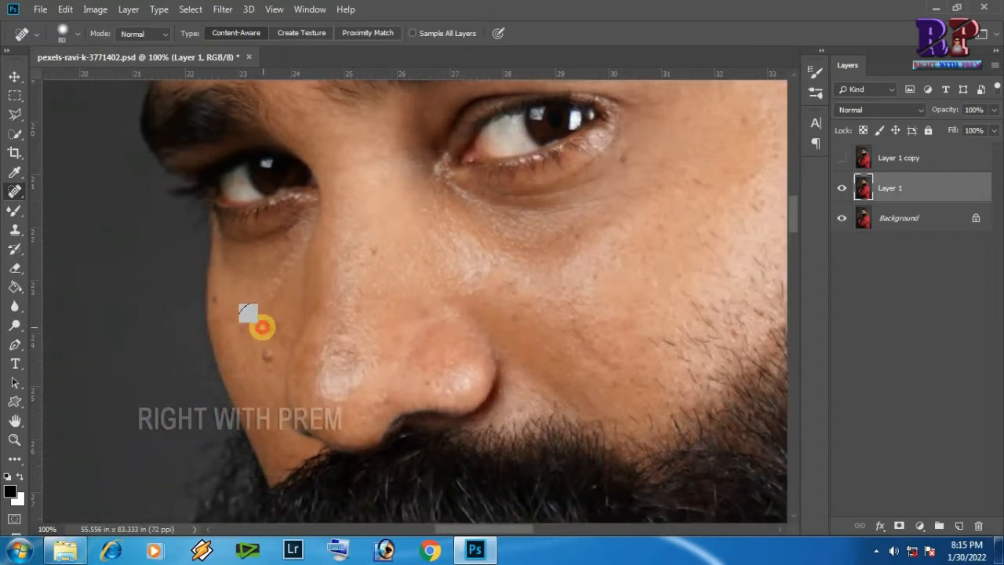
click(237, 343)
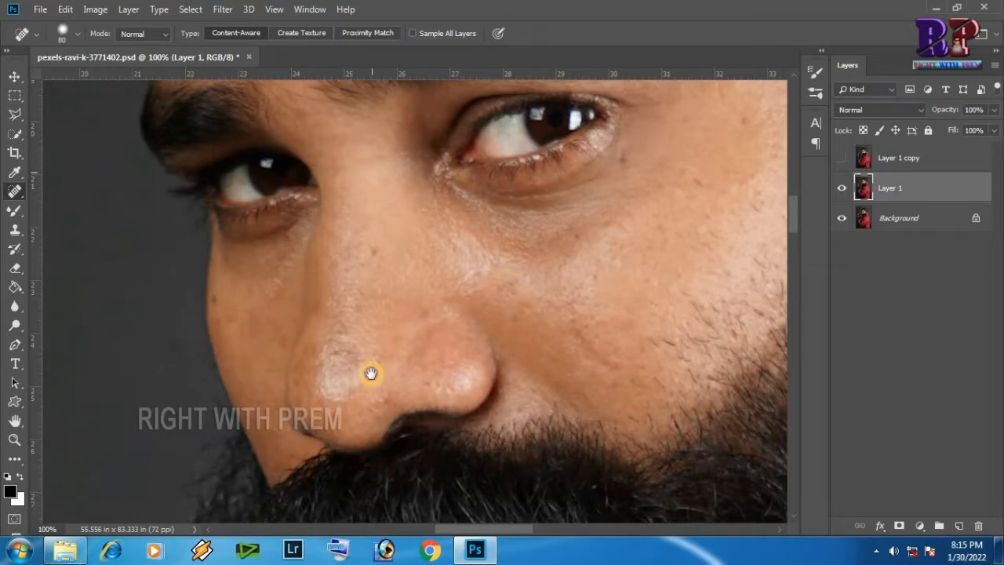
- Heal the blemishes on the forehead and beside the near eye with the Spot Healing Brush
scroll(373, 385, up, 5)
click(431, 230)
click(252, 195)
click(251, 162)
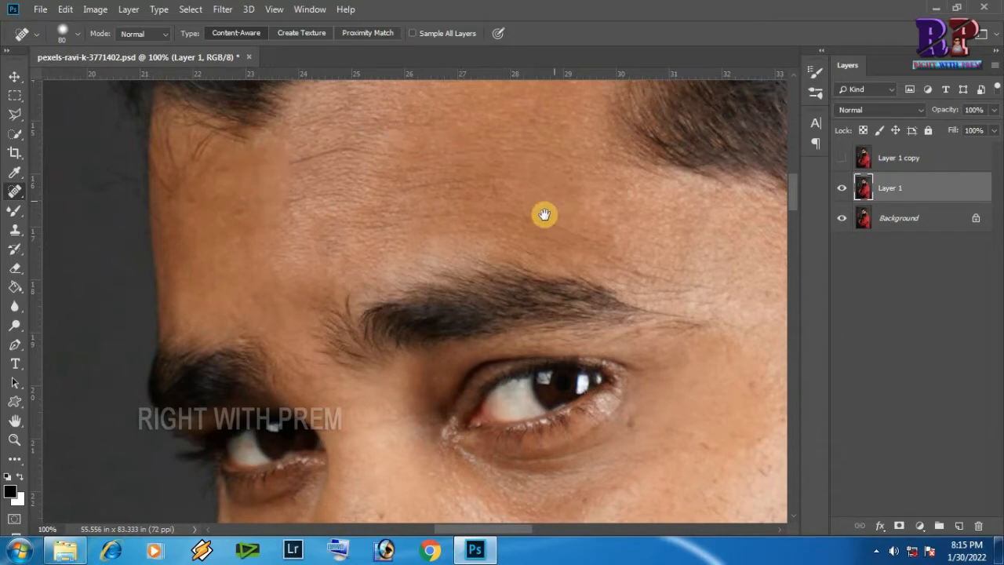
drag(569, 218, 414, 117)
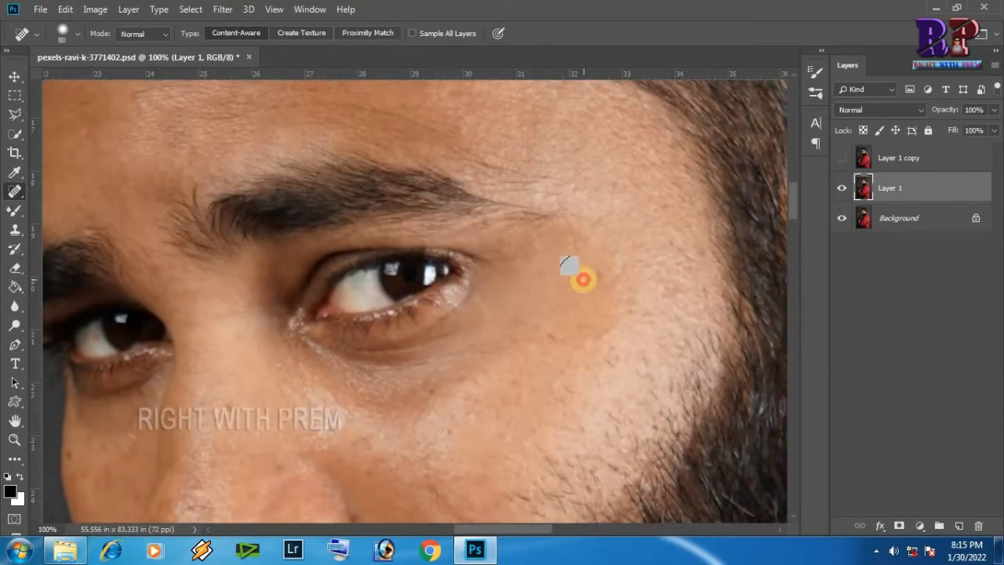
scroll(438, 274, down, 5)
drag(440, 312, 354, 130)
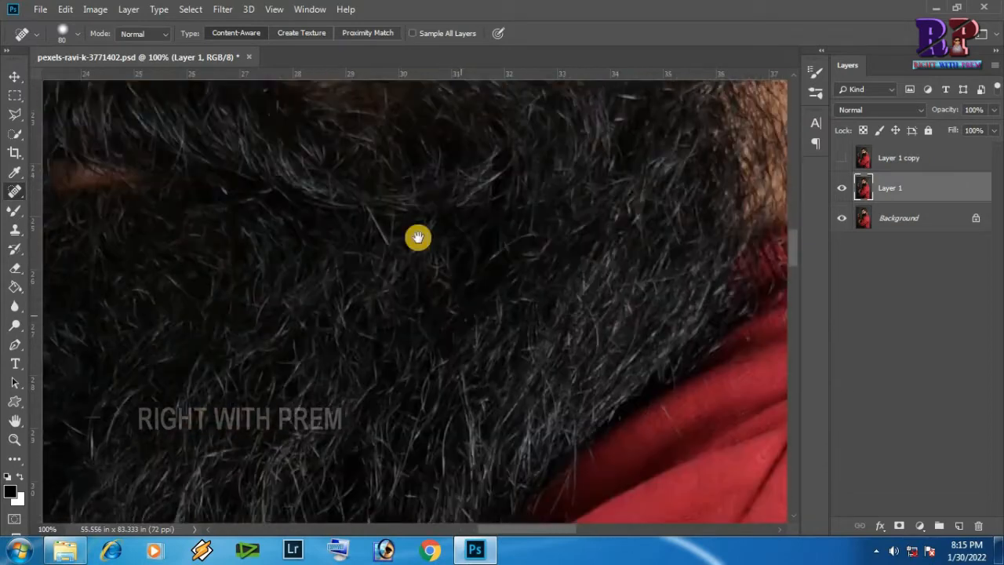
scroll(517, 234, down, 1)
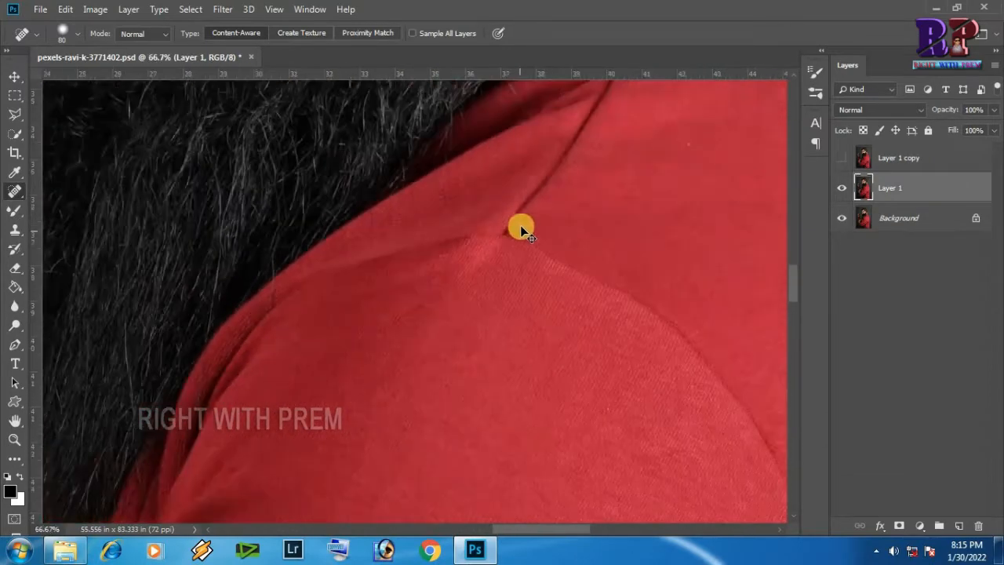
scroll(522, 223, down, 5)
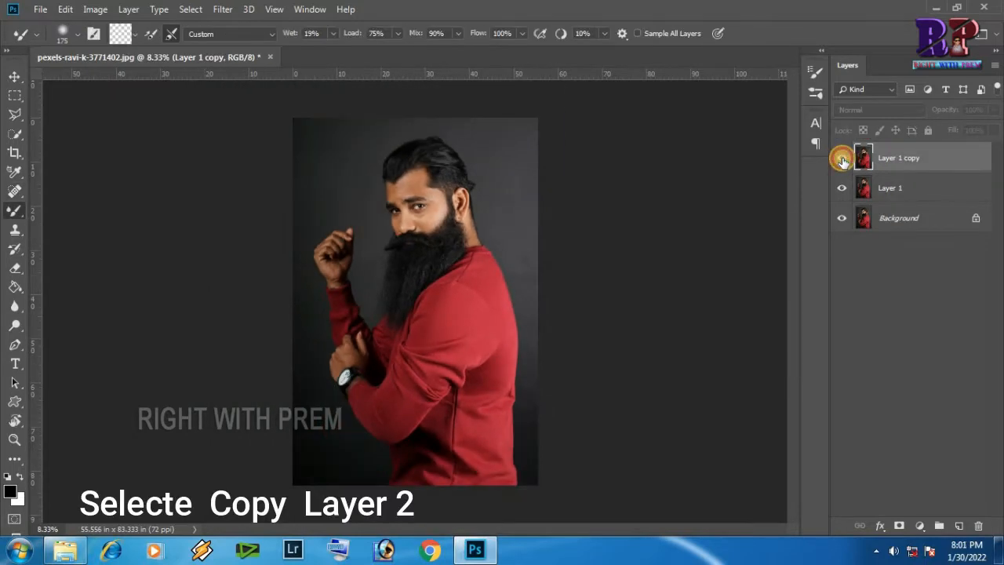
- Show and select Layer 1 copy, and activate the Mixer Brush Tool
click(841, 159)
click(908, 158)
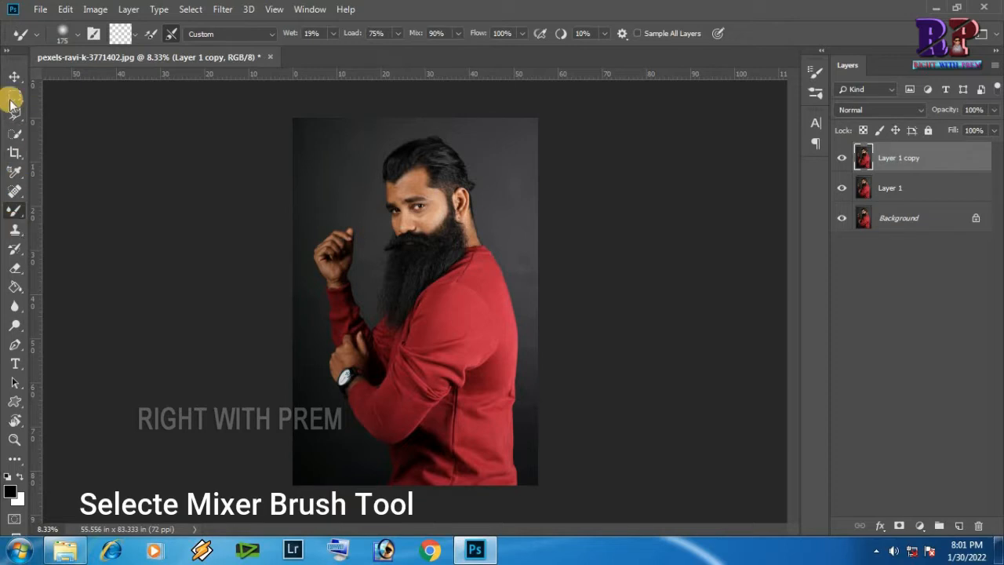
right_click(13, 210)
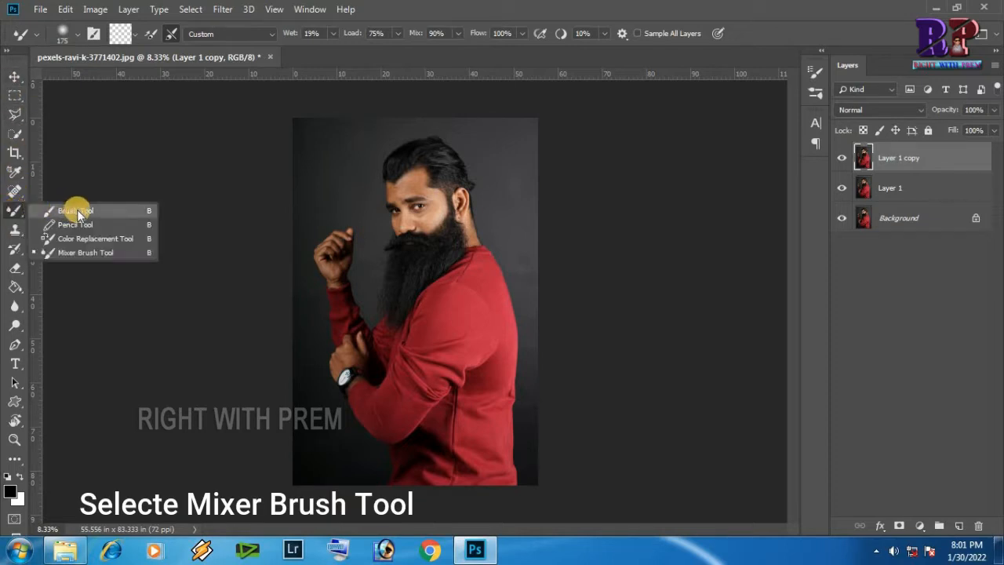
click(86, 252)
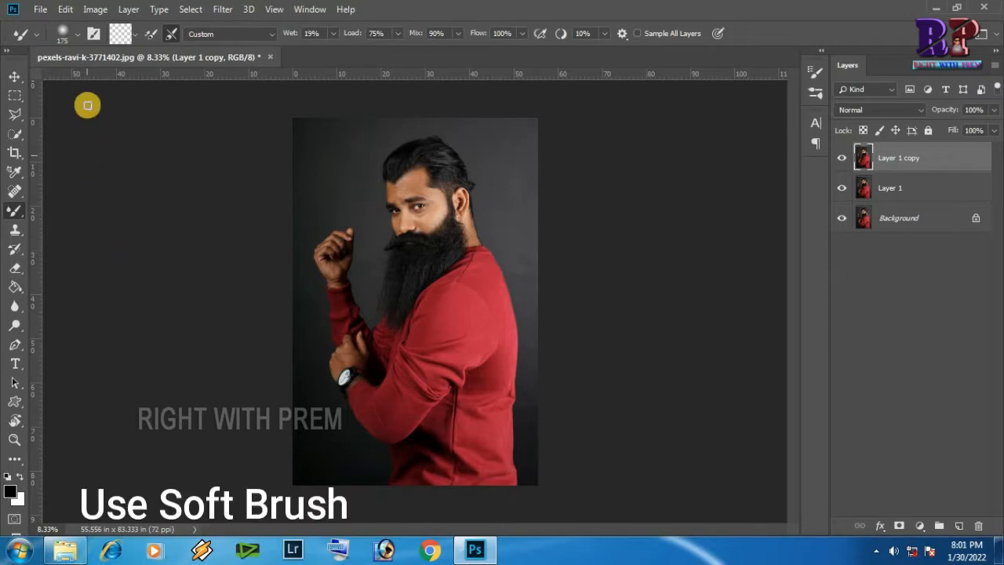
- Clean the Mixer Brush and set its blending brush combination to Custom
click(77, 37)
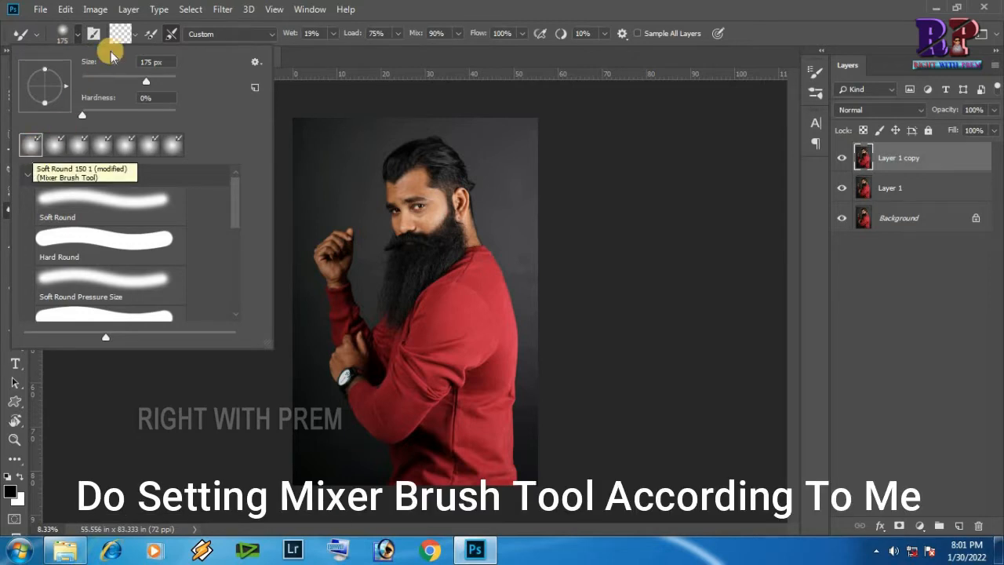
click(136, 35)
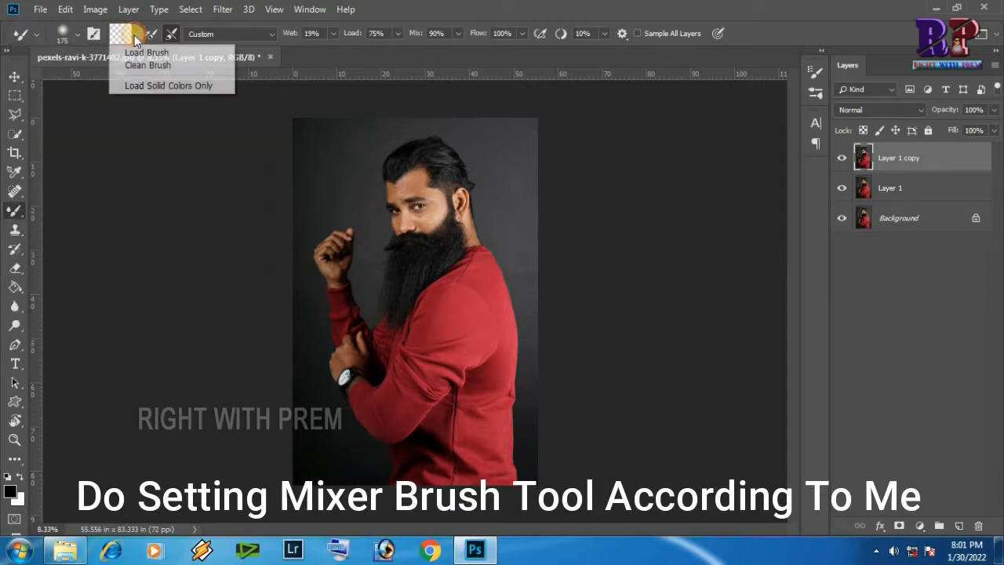
click(143, 67)
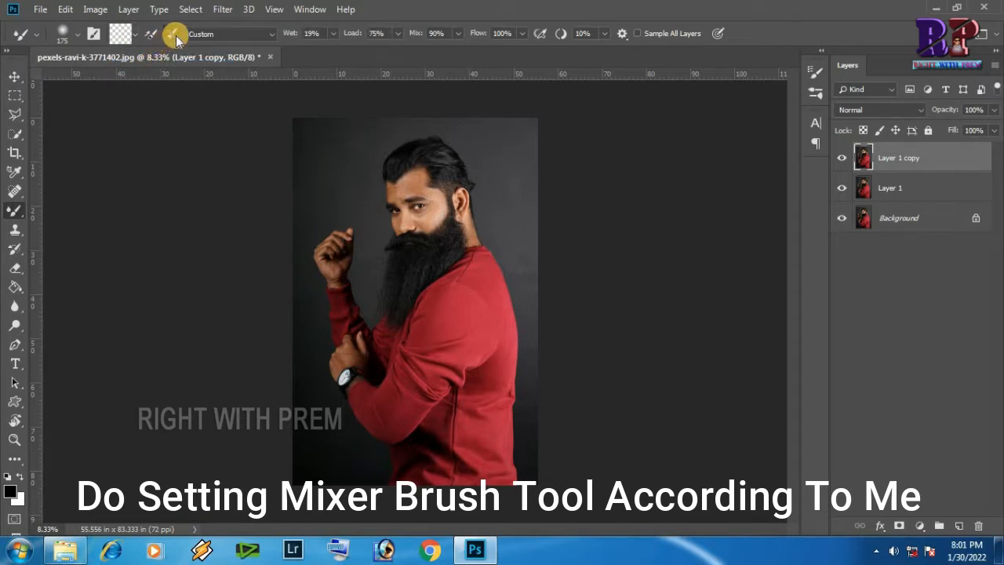
click(271, 35)
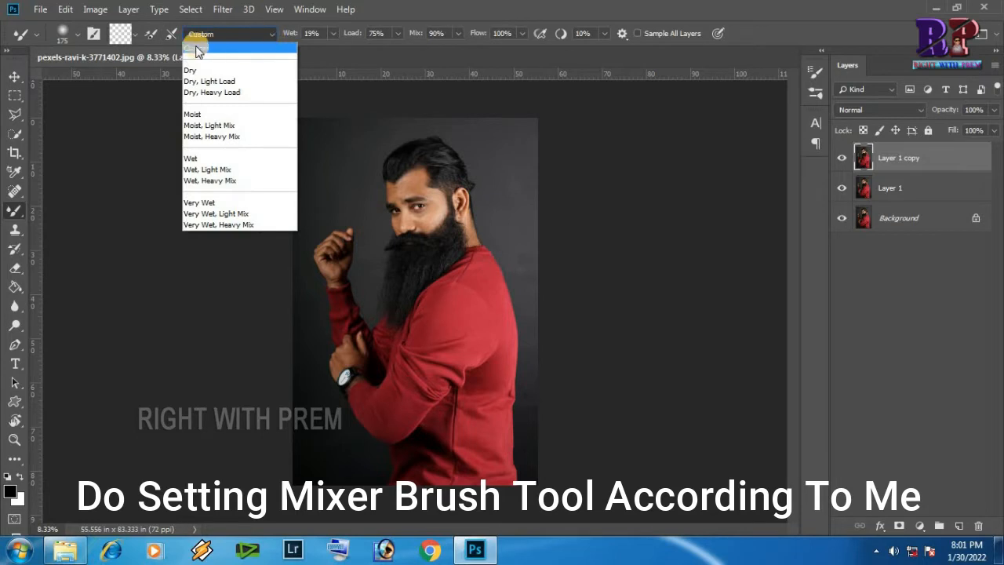
click(196, 49)
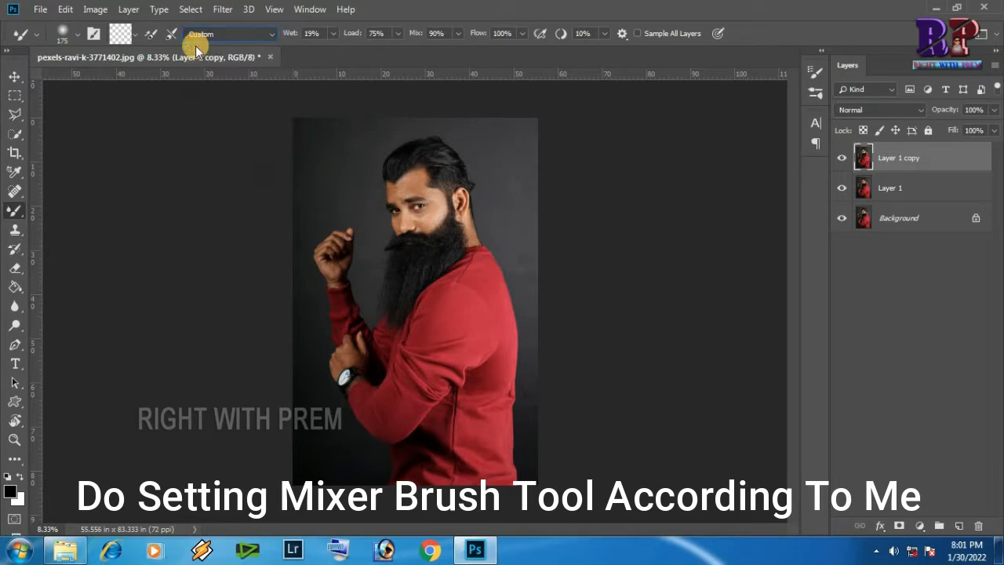
- Set the Mixer Brush's Wet value to 24% and have the brush cleaned after each stroke
click(333, 34)
drag(331, 50, 338, 53)
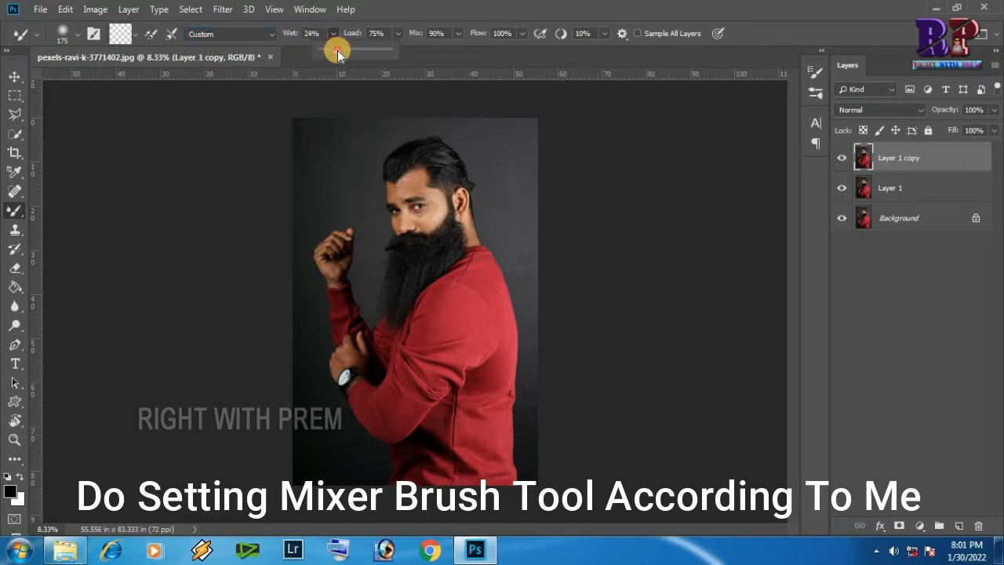
click(398, 35)
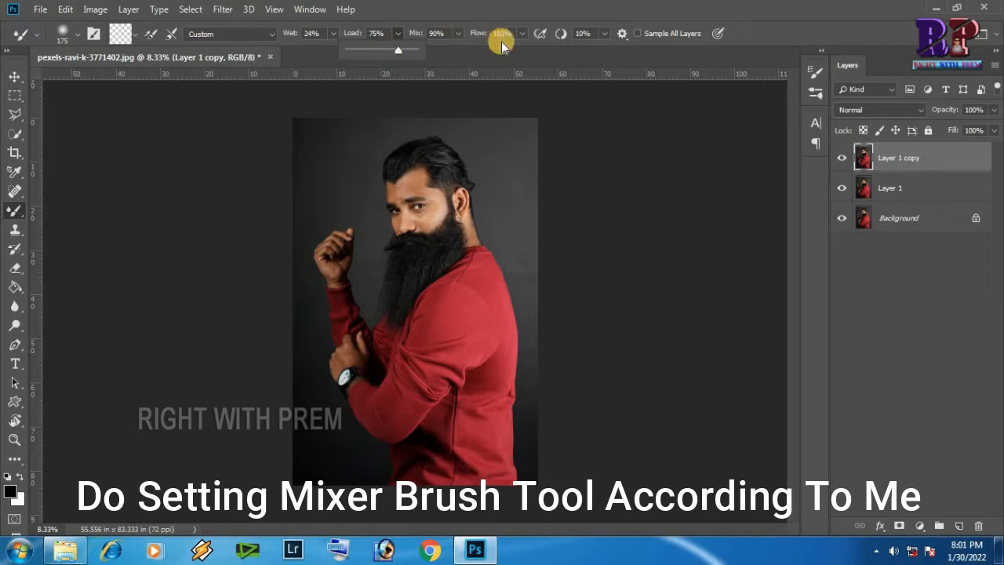
click(601, 175)
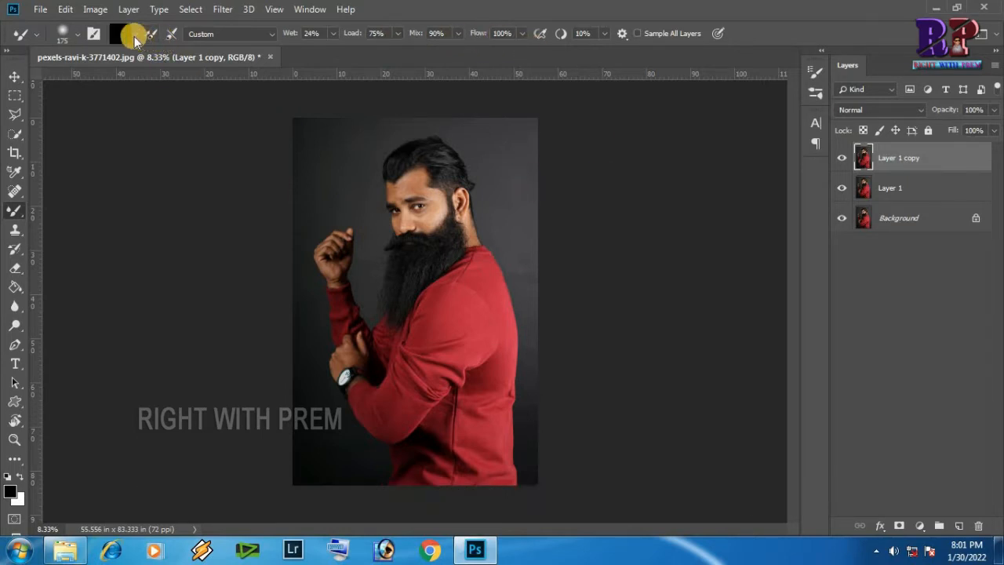
click(171, 33)
- Reduce the Mixer Brush size to 100 and smooth the skin of the upper forehead below the hairline
click(427, 206)
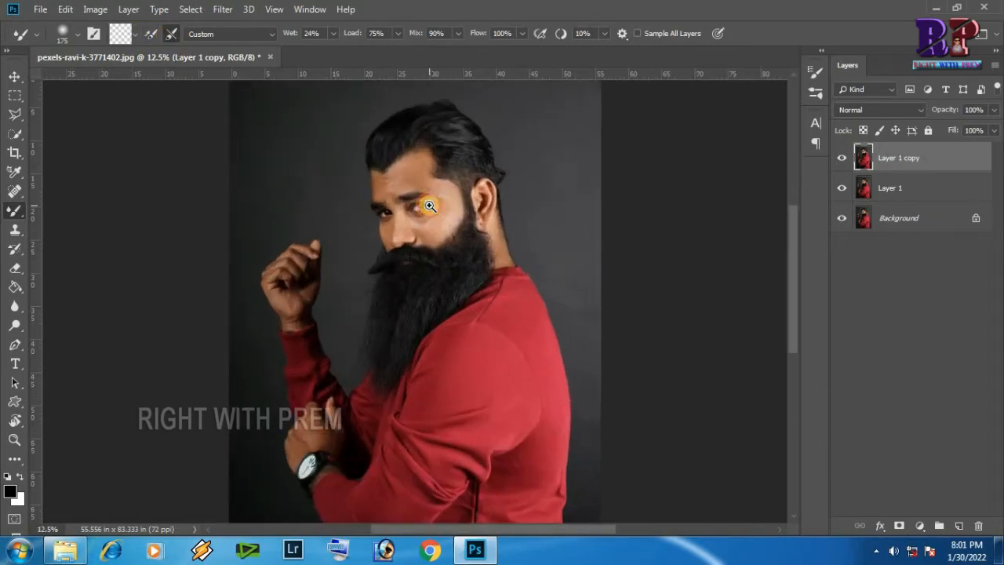
click(429, 205)
click(429, 205)
click(429, 206)
click(429, 206)
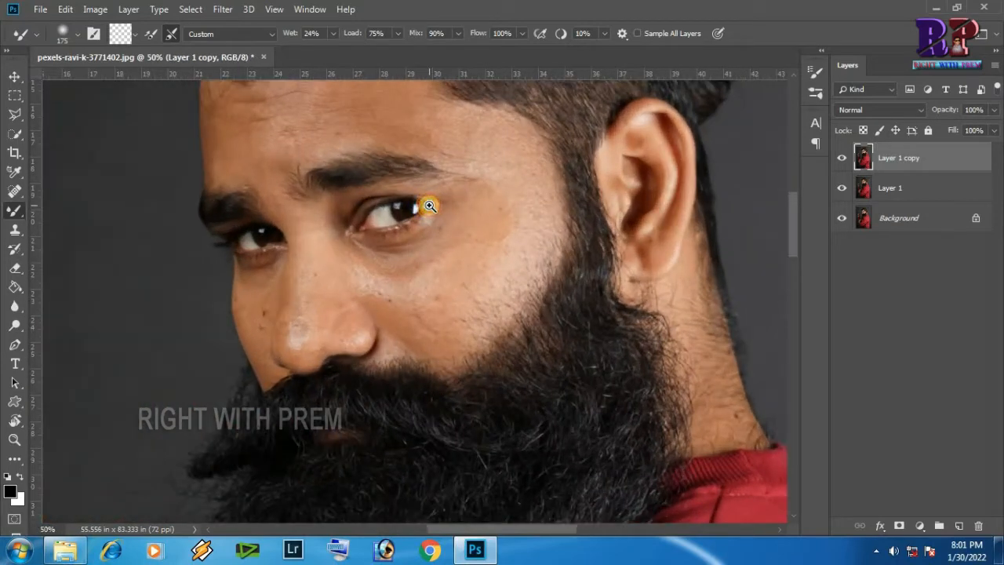
click(429, 205)
click(429, 205)
drag(415, 287, 612, 402)
drag(359, 354, 317, 490)
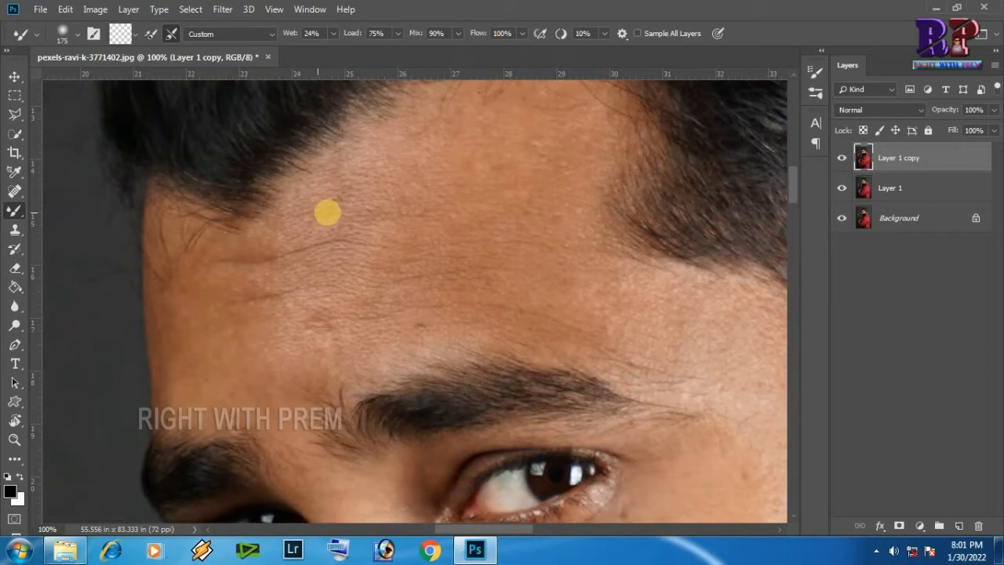
key(bracketleft)
key(bracketleft)
key(bracketleft)
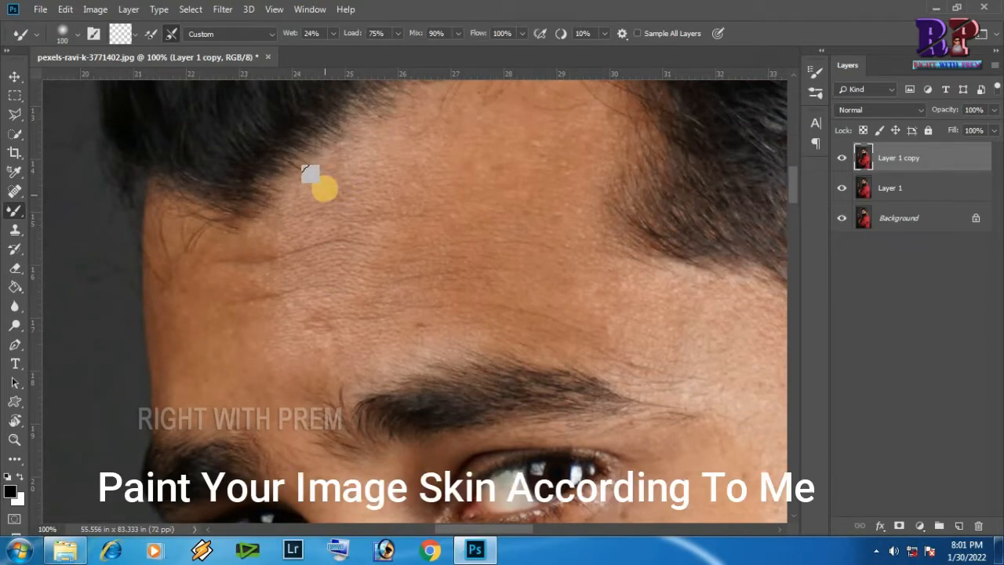
mouse_move(302, 167)
mouse_down()
mouse_move(301, 208)
mouse_move(330, 222)
mouse_move(372, 141)
mouse_move(368, 102)
mouse_move(419, 152)
mouse_move(440, 157)
mouse_move(410, 197)
mouse_up()
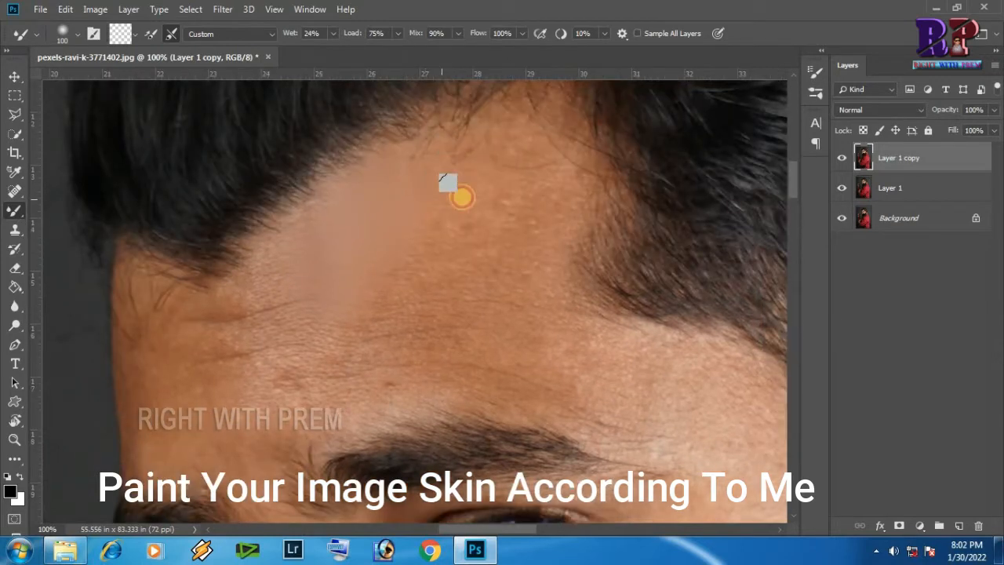
mouse_move(477, 172)
mouse_down()
mouse_move(518, 142)
mouse_move(546, 201)
mouse_move(549, 179)
mouse_move(537, 275)
mouse_move(523, 251)
mouse_move(498, 284)
mouse_move(484, 217)
mouse_move(474, 292)
mouse_move(449, 227)
mouse_move(464, 241)
mouse_move(442, 234)
mouse_move(437, 306)
mouse_move(421, 289)
mouse_move(415, 317)
mouse_move(418, 275)
mouse_move(453, 188)
mouse_move(468, 251)
mouse_move(530, 142)
mouse_move(526, 181)
mouse_move(542, 247)
mouse_move(549, 230)
mouse_move(564, 313)
mouse_move(616, 342)
mouse_move(572, 352)
mouse_move(507, 326)
mouse_move(563, 360)
mouse_move(484, 327)
mouse_move(351, 338)
mouse_move(287, 298)
mouse_move(291, 269)
mouse_move(288, 359)
mouse_move(282, 302)
mouse_move(274, 290)
mouse_move(269, 309)
mouse_move(265, 284)
mouse_move(263, 353)
mouse_move(270, 244)
mouse_move(284, 311)
mouse_move(308, 243)
mouse_move(323, 236)
mouse_move(328, 305)
mouse_move(364, 266)
mouse_move(381, 324)
mouse_move(357, 307)
mouse_up()
- Smooth the lower forehead above both eyebrows and out to its far edge with the Mixer Brush
scroll(353, 251, down, 3)
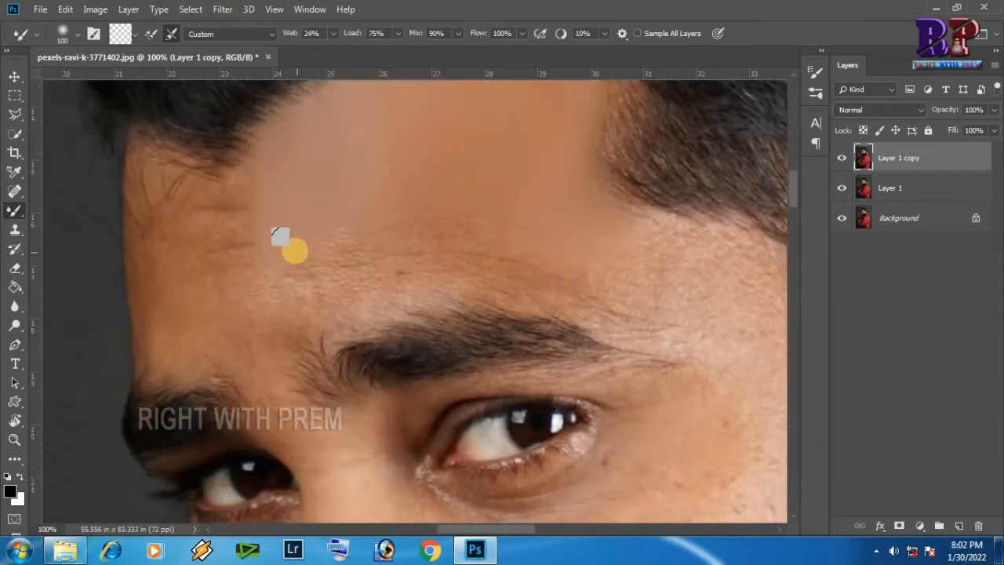
mouse_move(293, 312)
mouse_down()
mouse_move(286, 286)
mouse_move(292, 326)
mouse_move(412, 282)
mouse_move(342, 294)
mouse_move(494, 285)
mouse_move(628, 314)
mouse_move(538, 279)
mouse_move(439, 260)
mouse_move(564, 259)
mouse_move(461, 247)
mouse_move(488, 206)
mouse_move(480, 251)
mouse_move(478, 191)
mouse_move(409, 261)
mouse_move(393, 224)
mouse_move(363, 263)
mouse_move(333, 263)
mouse_move(320, 208)
mouse_move(319, 283)
mouse_move(309, 216)
mouse_move(302, 287)
mouse_up()
mouse_move(198, 279)
mouse_down()
mouse_move(213, 226)
mouse_move(217, 283)
mouse_move(238, 262)
mouse_up()
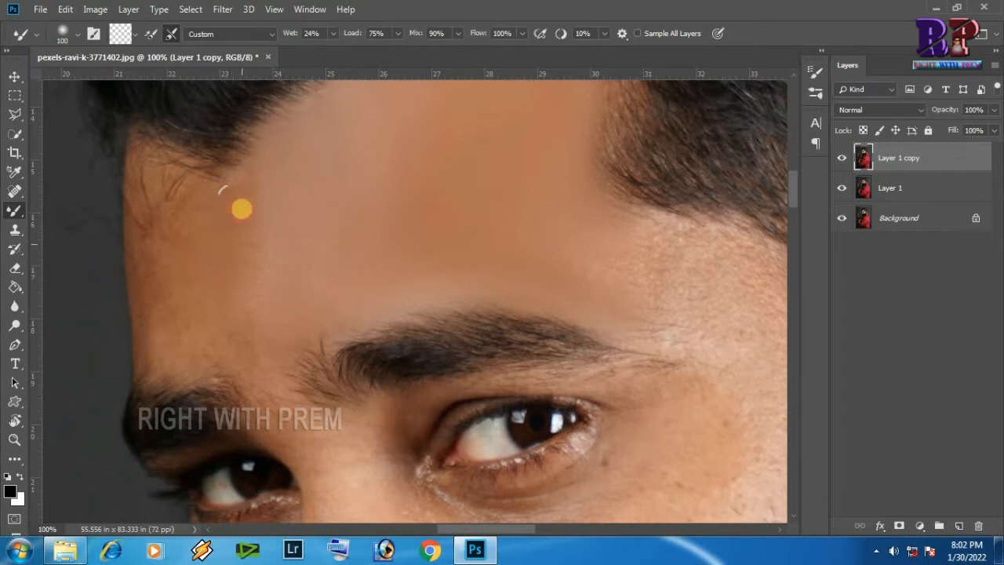
mouse_move(233, 318)
mouse_down()
mouse_move(238, 342)
mouse_move(170, 353)
mouse_move(183, 335)
mouse_move(149, 272)
mouse_move(150, 318)
mouse_move(151, 153)
mouse_move(196, 193)
mouse_up()
drag(192, 275, 192, 275)
mouse_move(163, 347)
mouse_down()
mouse_move(230, 355)
mouse_move(264, 278)
mouse_move(314, 234)
mouse_move(380, 218)
mouse_up()
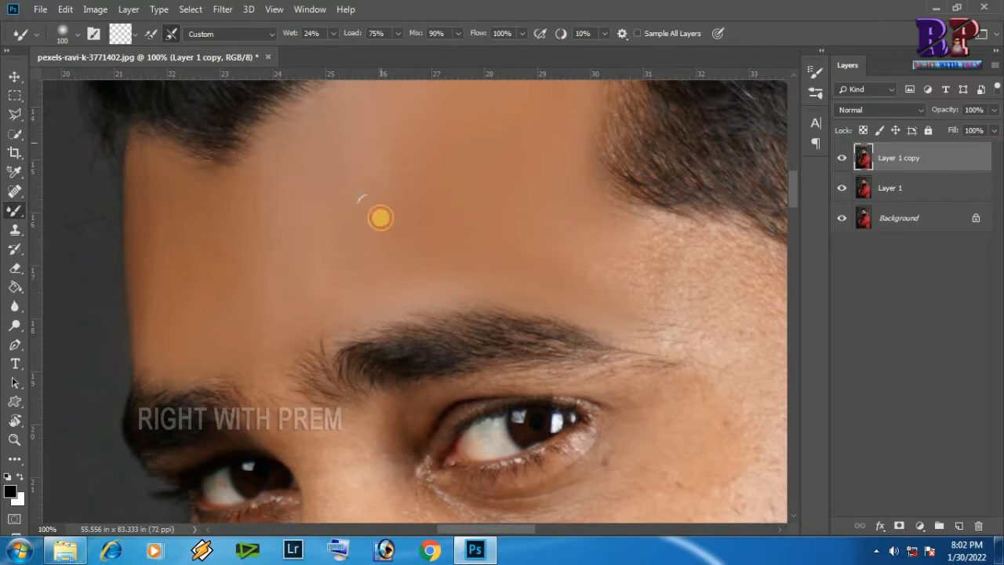
- Smooth the near temple along the hairline and the skin beside the outer corner of the near eye
mouse_move(627, 269)
mouse_down()
mouse_move(302, 175)
mouse_move(325, 206)
mouse_move(415, 265)
mouse_move(292, 156)
mouse_move(397, 219)
mouse_move(322, 164)
mouse_move(420, 210)
mouse_move(342, 140)
mouse_move(421, 178)
mouse_move(349, 124)
mouse_move(433, 152)
mouse_move(388, 139)
mouse_move(446, 166)
mouse_move(305, 116)
mouse_move(420, 231)
mouse_up()
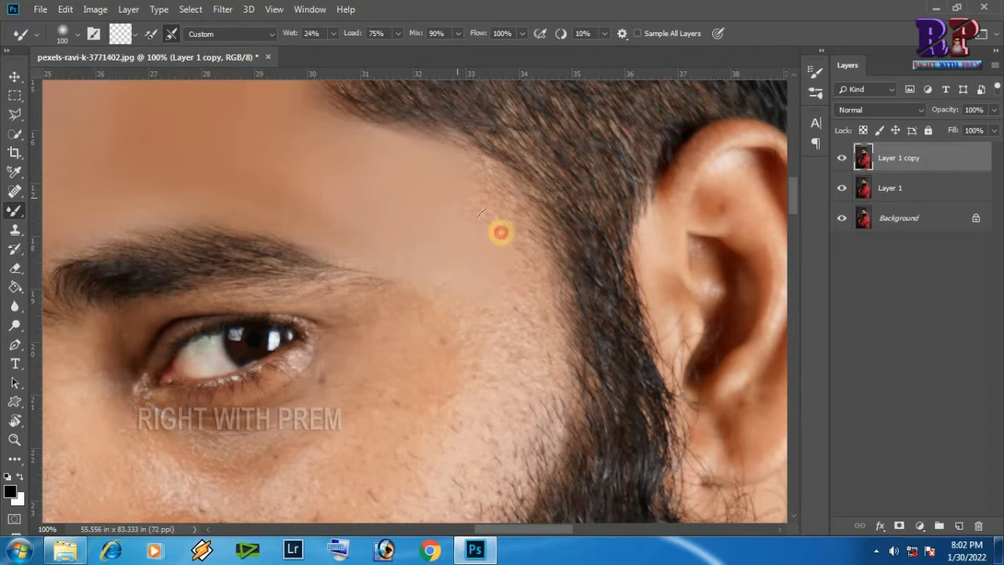
drag(500, 232, 495, 220)
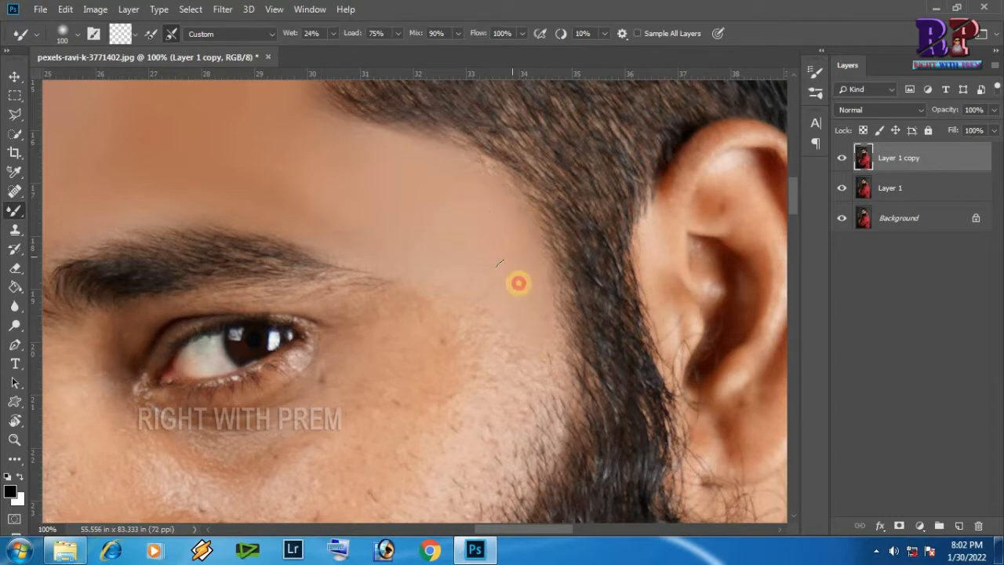
drag(523, 302, 548, 237)
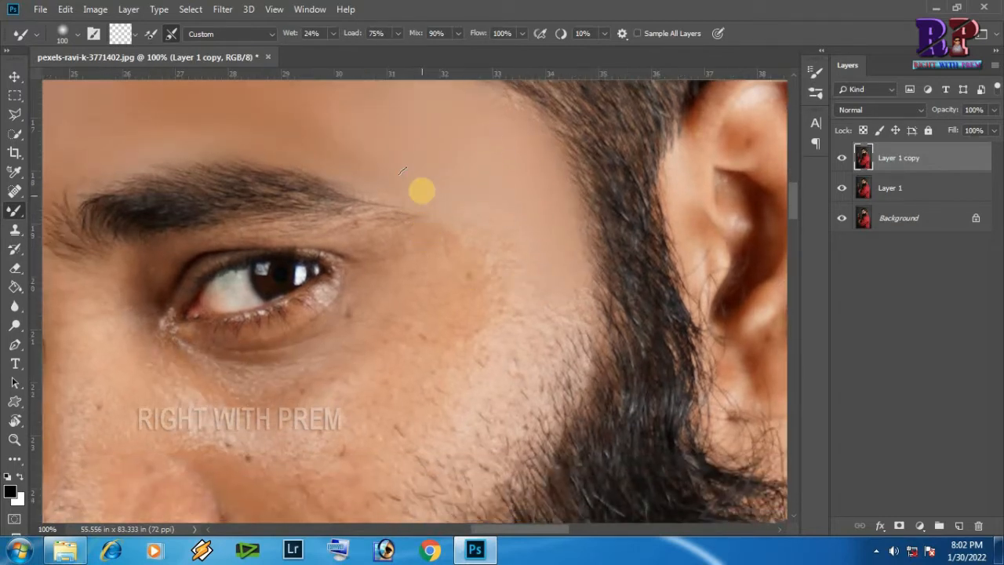
drag(387, 252, 398, 258)
drag(346, 307, 392, 318)
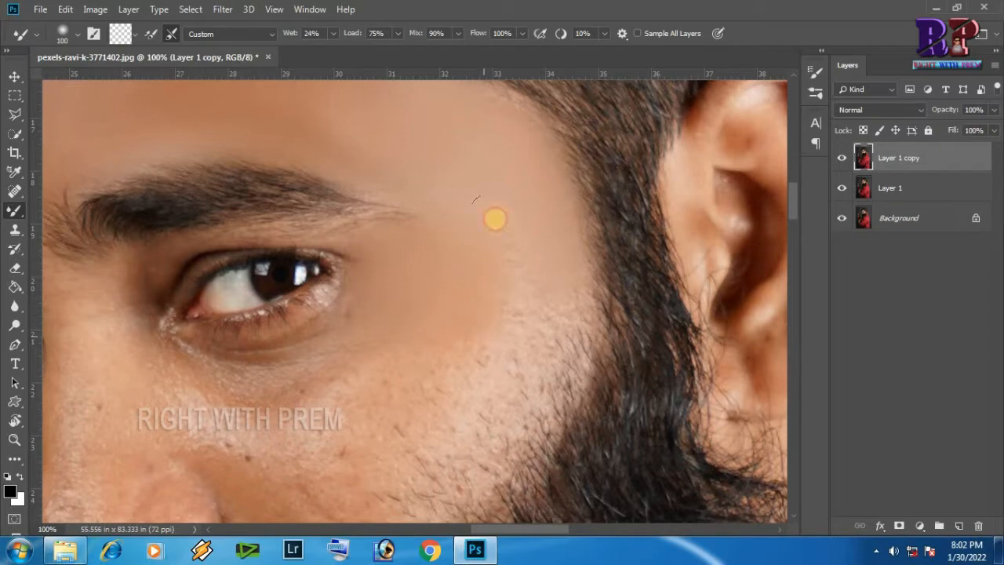
drag(474, 341, 483, 364)
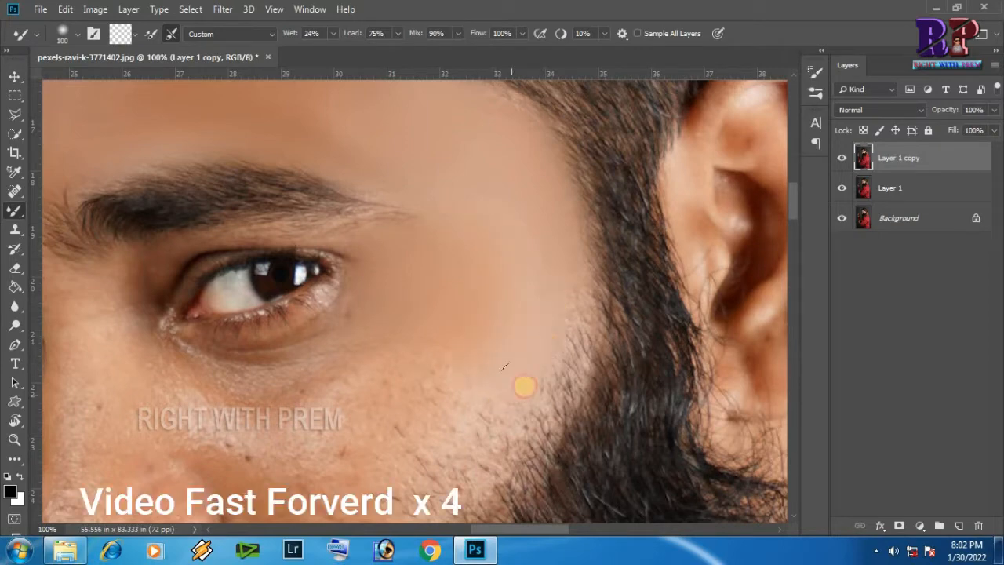
- Smooth the near cheek from below the eye down to the edge of the beard
drag(506, 380, 513, 217)
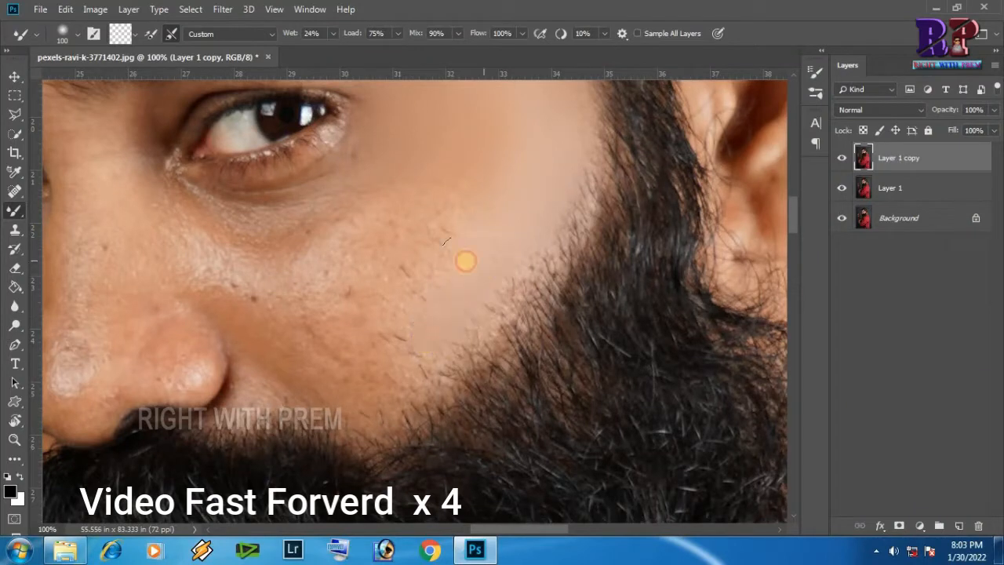
drag(462, 191, 430, 189)
mouse_move(357, 189)
mouse_down()
mouse_move(367, 270)
mouse_move(263, 281)
mouse_move(157, 197)
mouse_move(155, 220)
mouse_move(304, 340)
mouse_move(355, 410)
mouse_move(419, 355)
mouse_move(404, 336)
mouse_up()
click(383, 172)
- Smooth the nose and the far cheek with the Mixer Brush
drag(250, 235, 539, 242)
click(347, 329)
mouse_move(347, 328)
mouse_down()
mouse_move(364, 403)
mouse_move(376, 403)
mouse_move(416, 248)
mouse_up()
mouse_move(436, 379)
mouse_down()
mouse_move(468, 350)
mouse_move(444, 334)
mouse_up()
mouse_move(275, 293)
mouse_down()
mouse_move(259, 327)
mouse_move(290, 388)
mouse_move(266, 349)
mouse_up()
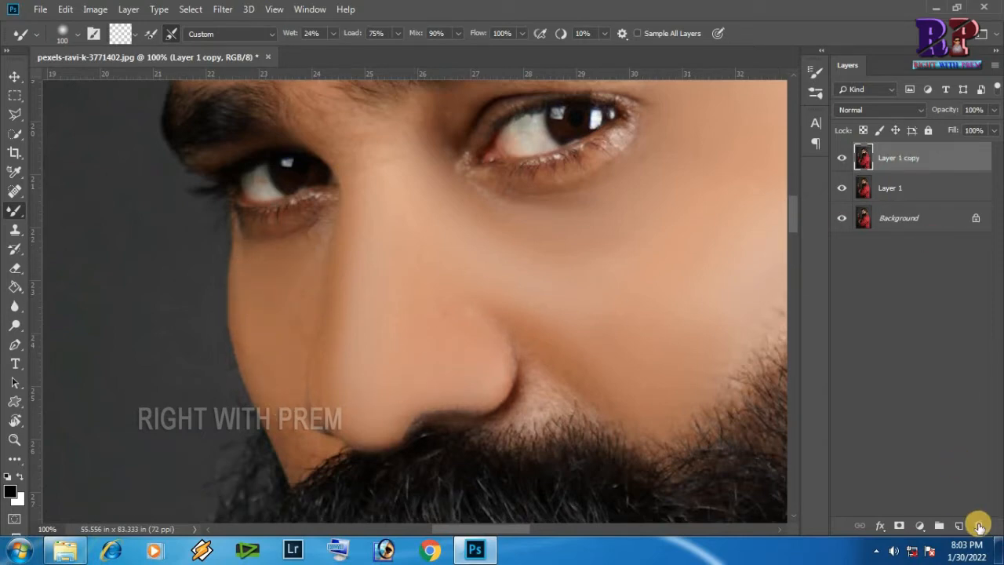
mouse_move(287, 255)
mouse_down()
mouse_move(266, 293)
mouse_move(240, 231)
mouse_up()
drag(232, 304, 246, 314)
- Reduce the Mixer Brush size to 45 and refine the skin edge along the sideburn and beard
key(ctrl+plus)
key(ctrl+plus)
mouse_move(433, 129)
mouse_down()
mouse_move(309, 276)
mouse_move(303, 256)
mouse_move(341, 302)
mouse_up()
drag(532, 388, 514, 297)
mouse_move(432, 361)
mouse_down()
mouse_move(505, 318)
mouse_move(611, 387)
mouse_move(478, 324)
mouse_up()
mouse_move(737, 391)
mouse_down()
mouse_move(356, 300)
mouse_move(466, 227)
mouse_up()
drag(382, 274, 539, 145)
mouse_move(555, 130)
mouse_down()
mouse_move(502, 267)
mouse_move(588, 157)
mouse_move(486, 314)
mouse_up()
mouse_move(493, 176)
mouse_down()
mouse_move(463, 305)
mouse_move(556, 177)
mouse_move(471, 327)
mouse_up()
mouse_move(471, 326)
mouse_down()
mouse_move(535, 195)
mouse_move(482, 322)
mouse_up()
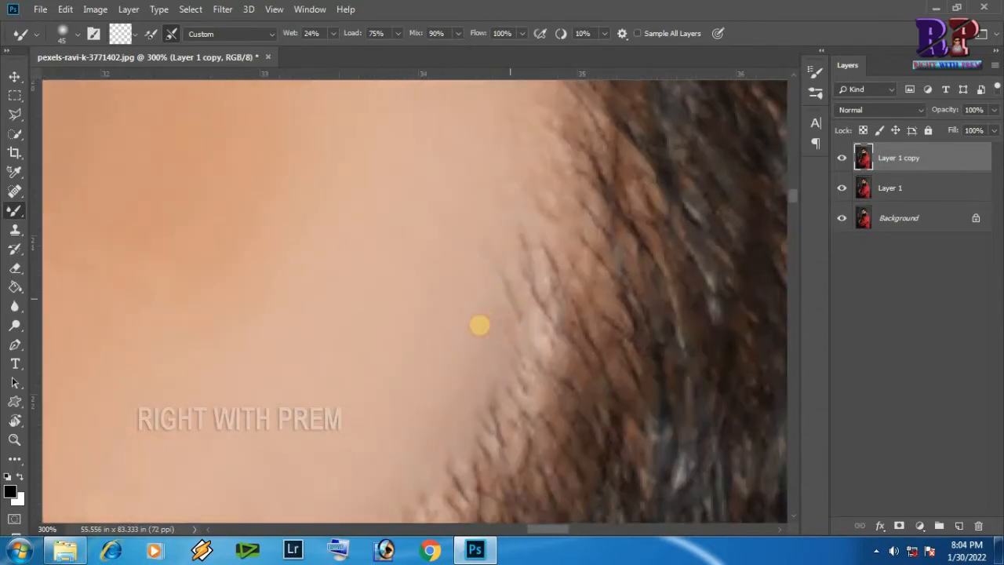
drag(529, 201, 441, 390)
- Smooth the skin around the near eye's inner corner and the side of the nose bridge
key(ctrl+minus)
key(ctrl+minus)
key(ctrl+minus)
key(ctrl+minus)
key(ctrl+minus)
key(ctrl+minus)
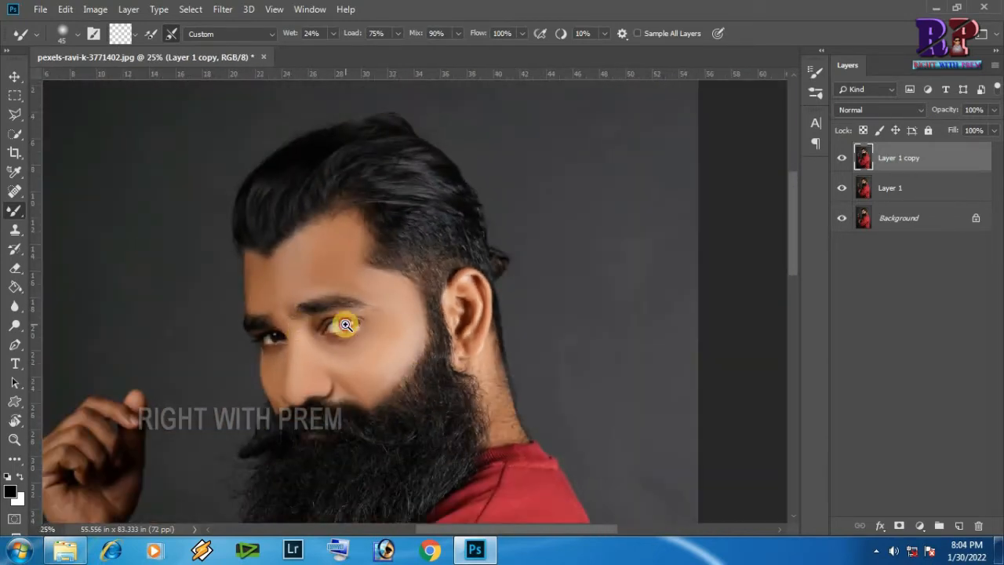
scroll(345, 325, up, 6)
drag(334, 387, 435, 256)
drag(238, 370, 134, 320)
drag(87, 146, 184, 277)
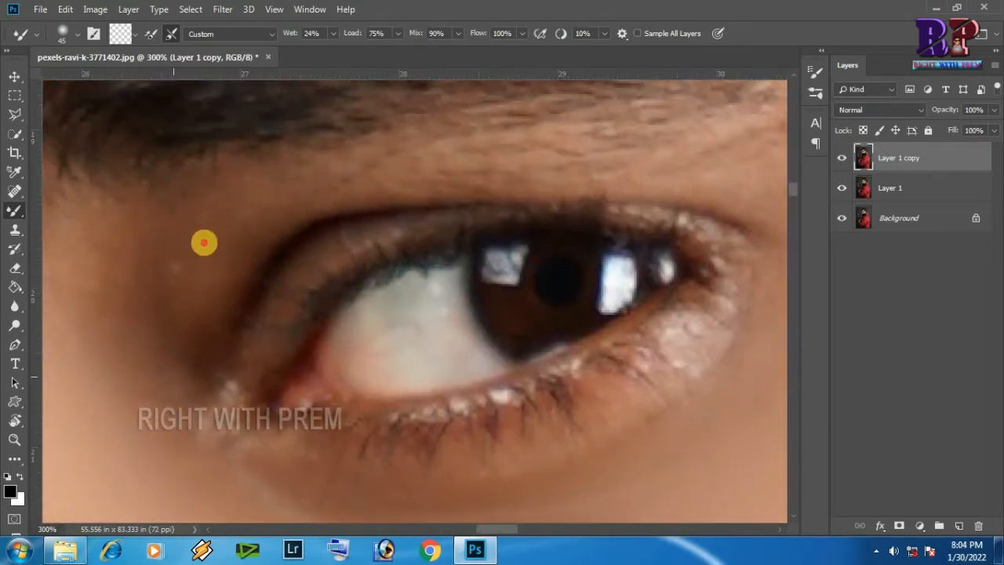
drag(82, 229, 160, 238)
drag(94, 248, 232, 273)
- Smooth the skin between the eyebrows and the strip between the near eyebrow and its eyelid
drag(130, 405, 357, 406)
drag(187, 304, 287, 350)
drag(272, 190, 489, 291)
drag(278, 102, 320, 220)
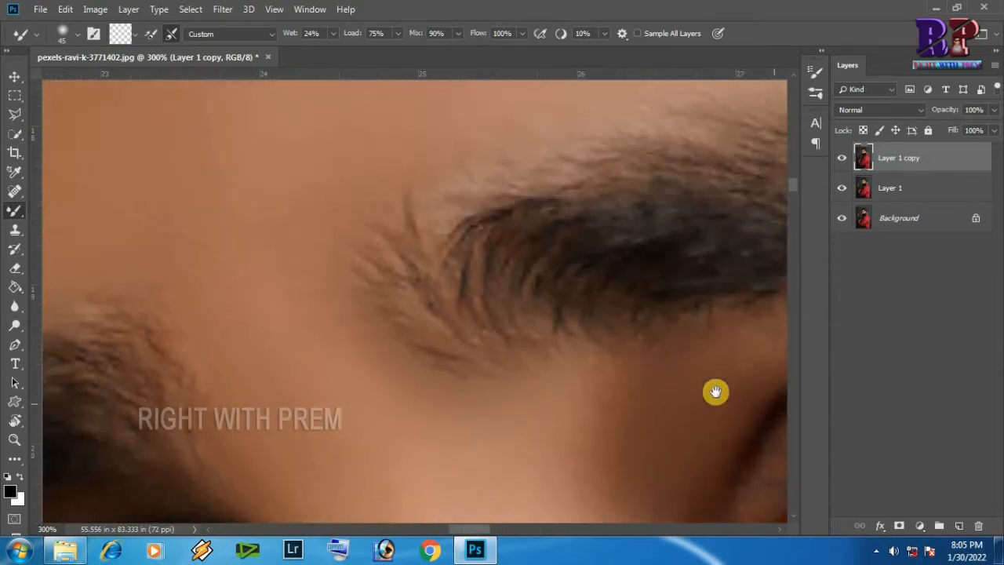
drag(767, 395, 444, 379)
drag(538, 297, 342, 298)
drag(724, 287, 600, 263)
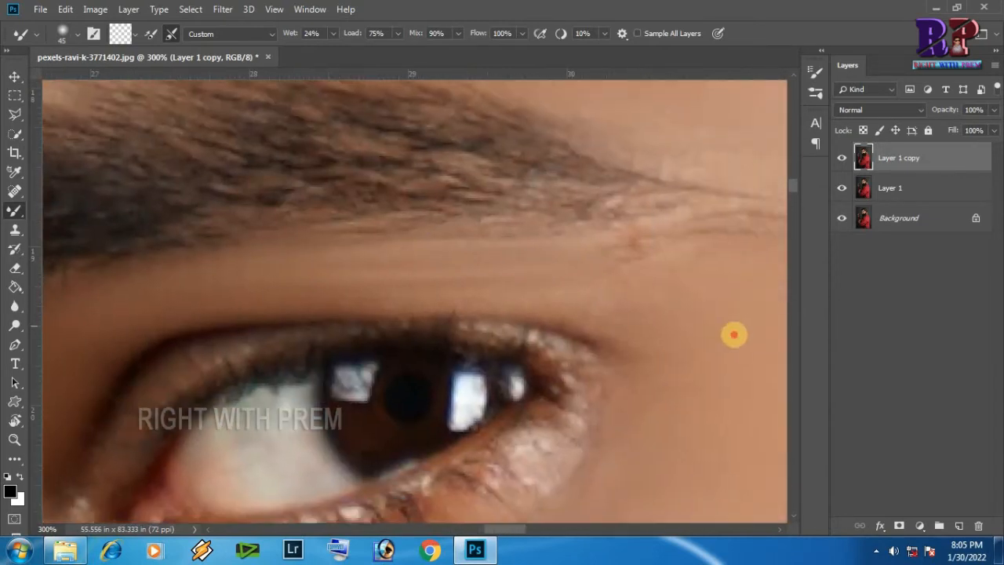
- Reduce the Mixer Brush size to 25 and smooth the skin around the far eye and eyebrow
scroll(679, 288, down, 2)
scroll(299, 308, up, 3)
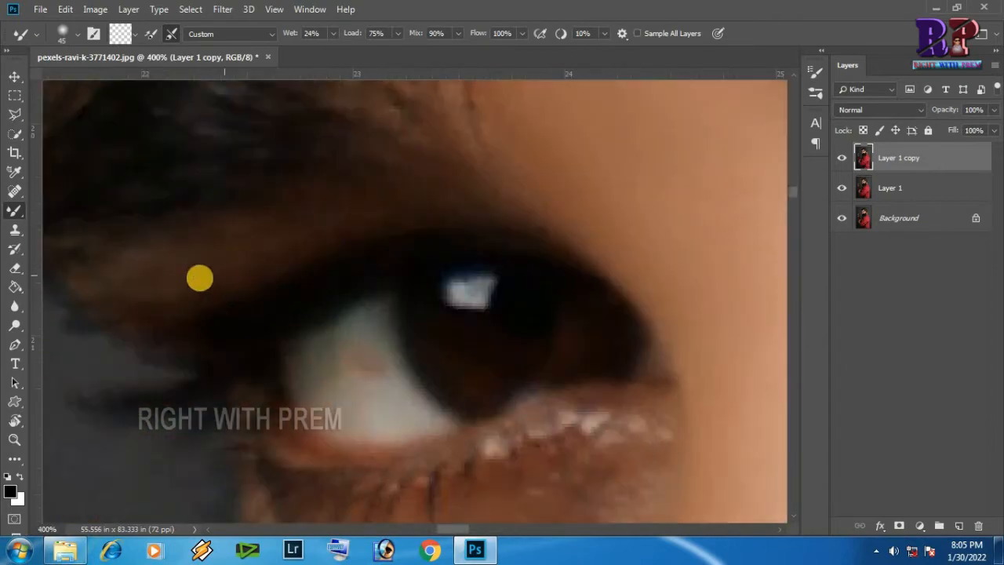
key(bracketleft)
key(bracketleft)
key(bracketleft)
key(bracketleft)
drag(502, 123, 578, 246)
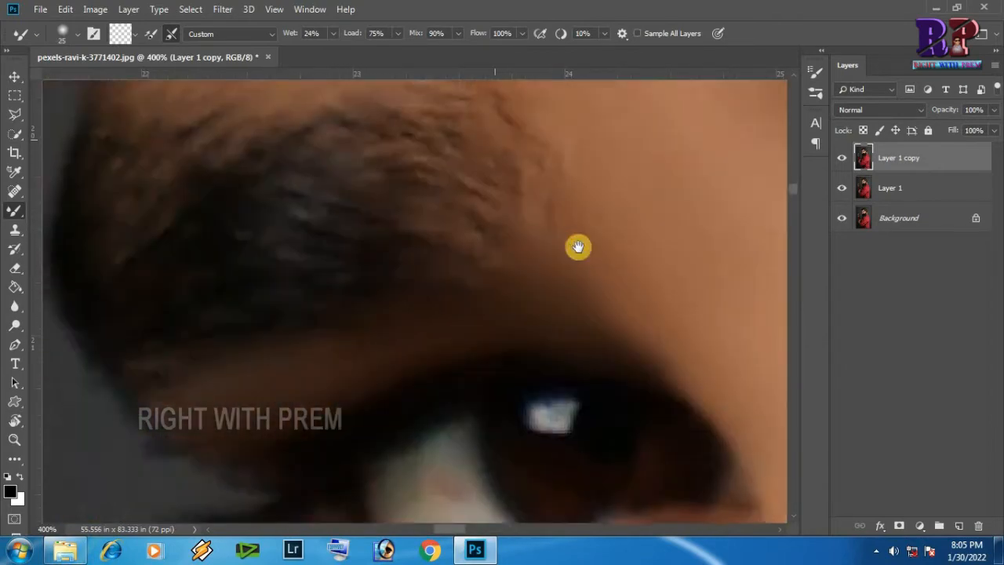
drag(208, 148, 392, 265)
mouse_move(343, 204)
mouse_down()
mouse_move(312, 284)
mouse_move(328, 329)
mouse_up()
- Enlarge the Mixer Brush to 100 and smooth the neck skin behind the beard and below the ear
scroll(328, 330, down, 8)
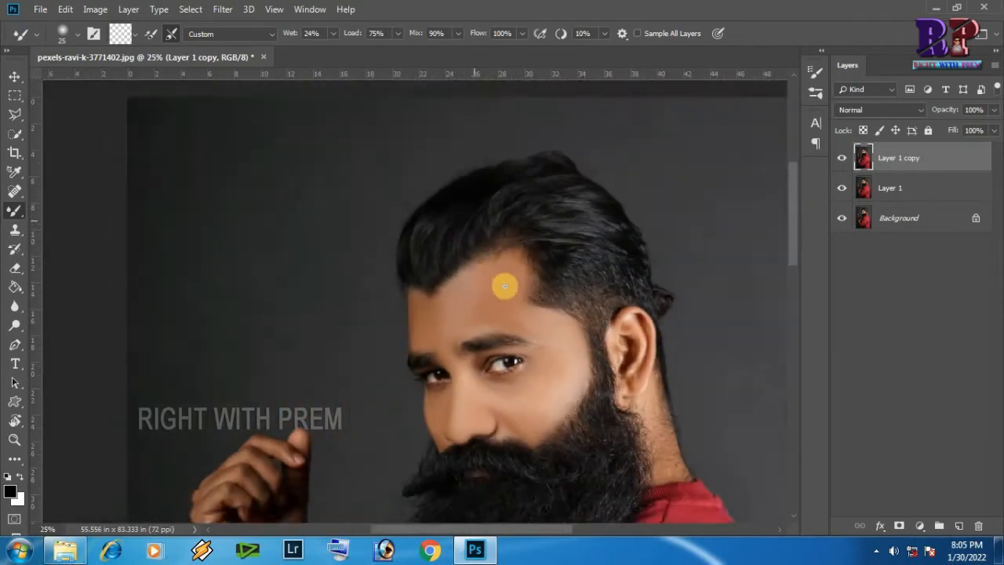
scroll(510, 259, up, 4)
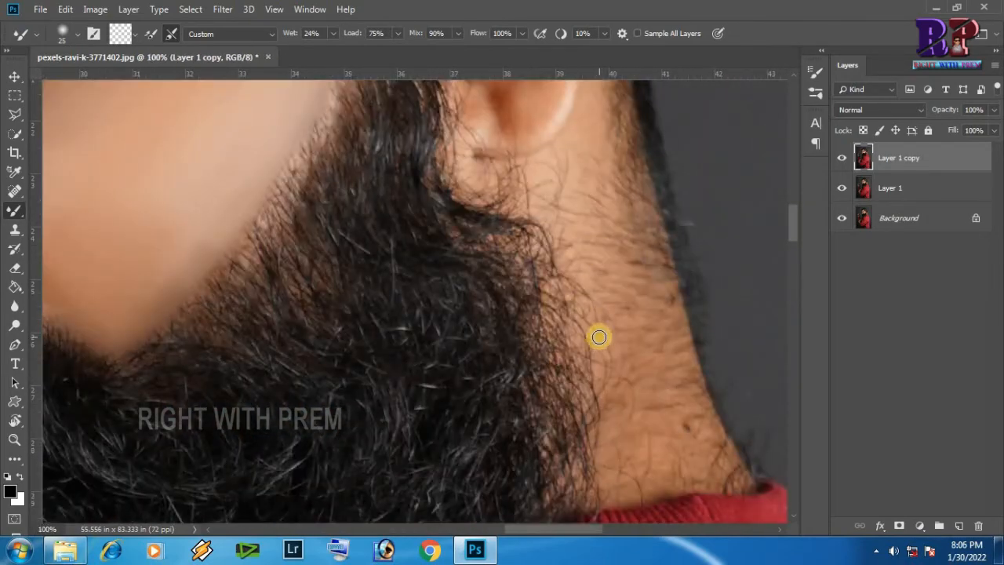
key(bracketright)
key(bracketright)
key(bracketright)
key(bracketright)
key(bracketright)
key(bracketright)
key(bracketright)
key(bracketright)
mouse_move(609, 176)
mouse_down()
mouse_move(612, 398)
mouse_move(664, 463)
mouse_move(633, 230)
mouse_move(597, 223)
mouse_up()
scroll(597, 223, up, 4)
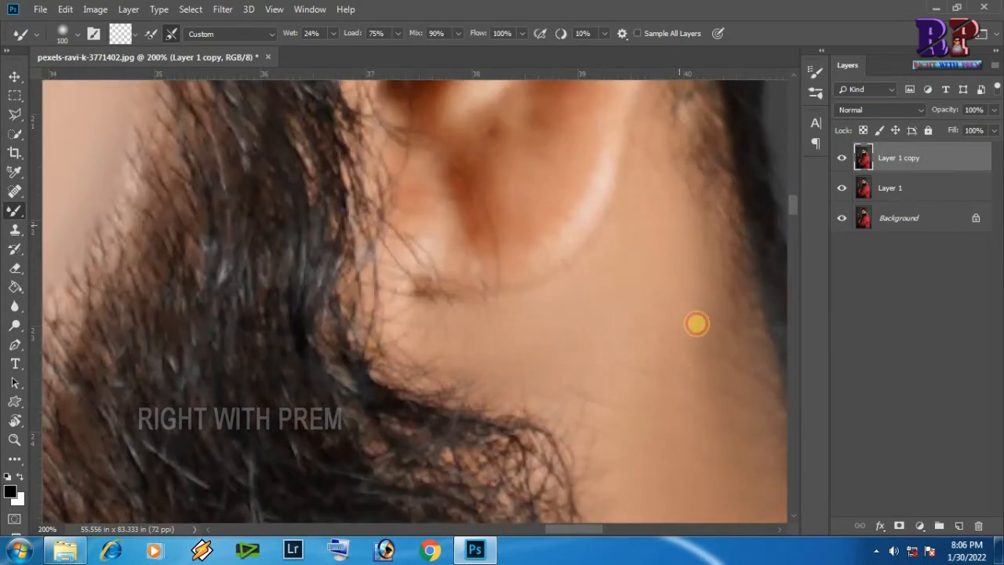
- Reduce the Mixer Brush size to 50 and smooth the skin of the ear
scroll(623, 354, down, 3)
key(bracketleft)
key(bracketleft)
key(bracketleft)
key(bracketleft)
key(bracketleft)
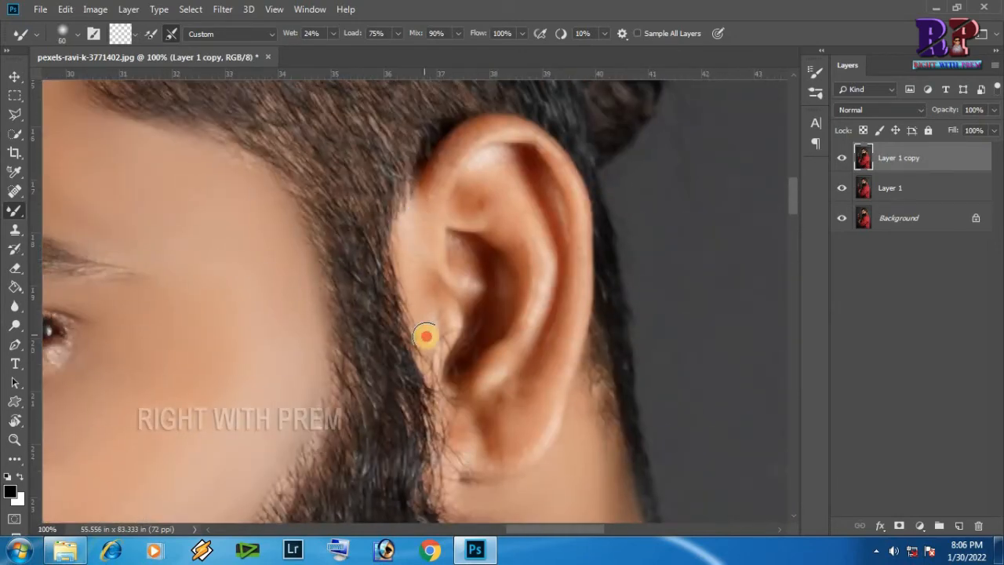
mouse_move(459, 284)
mouse_down()
mouse_move(473, 350)
mouse_move(460, 367)
mouse_move(462, 246)
mouse_move(438, 171)
mouse_move(522, 128)
mouse_move(582, 213)
mouse_move(570, 344)
mouse_move(522, 453)
mouse_move(458, 421)
mouse_move(494, 409)
mouse_move(515, 433)
mouse_move(559, 289)
mouse_move(518, 161)
mouse_move(465, 211)
mouse_move(480, 184)
mouse_move(535, 319)
mouse_move(518, 182)
mouse_move(496, 216)
mouse_move(477, 199)
mouse_move(477, 269)
mouse_move(431, 283)
mouse_move(460, 414)
mouse_up()
mouse_move(439, 373)
mouse_down()
mouse_move(448, 439)
mouse_move(439, 293)
mouse_up()
drag(491, 330, 466, 312)
drag(524, 340, 432, 385)
drag(345, 416, 406, 293)
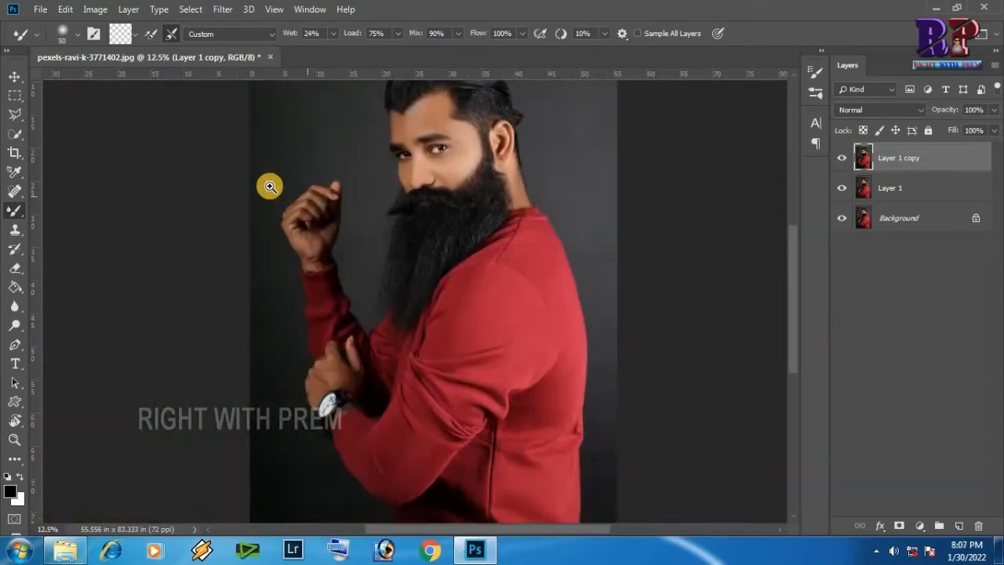
- Set the Mixer Brush's Wet value to 60% and smooth the raised hand's palm and fingers at brush size 80
drag(291, 194, 390, 245)
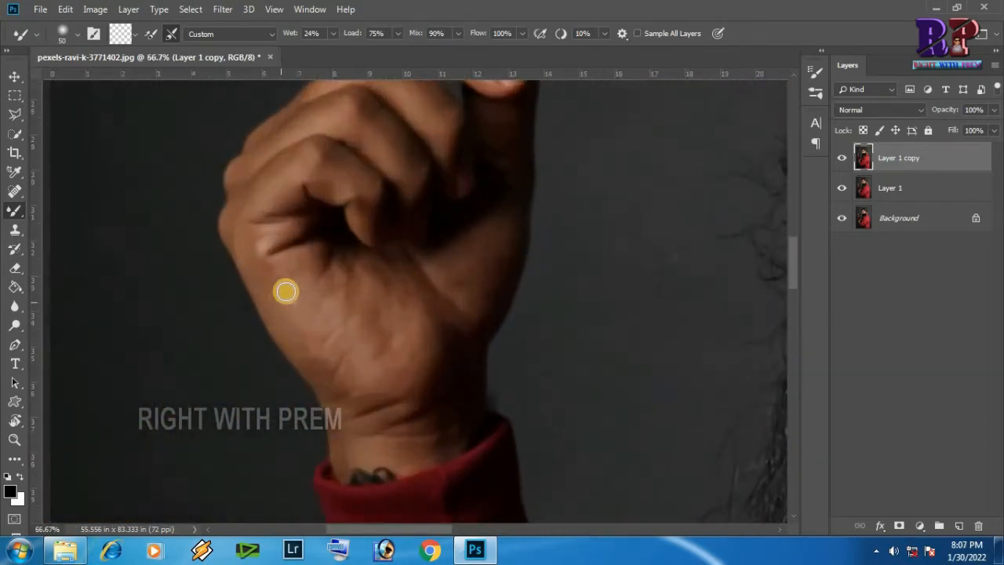
mouse_move(285, 291)
mouse_down()
mouse_move(256, 277)
mouse_move(379, 417)
mouse_move(410, 388)
mouse_up()
drag(332, 33, 360, 52)
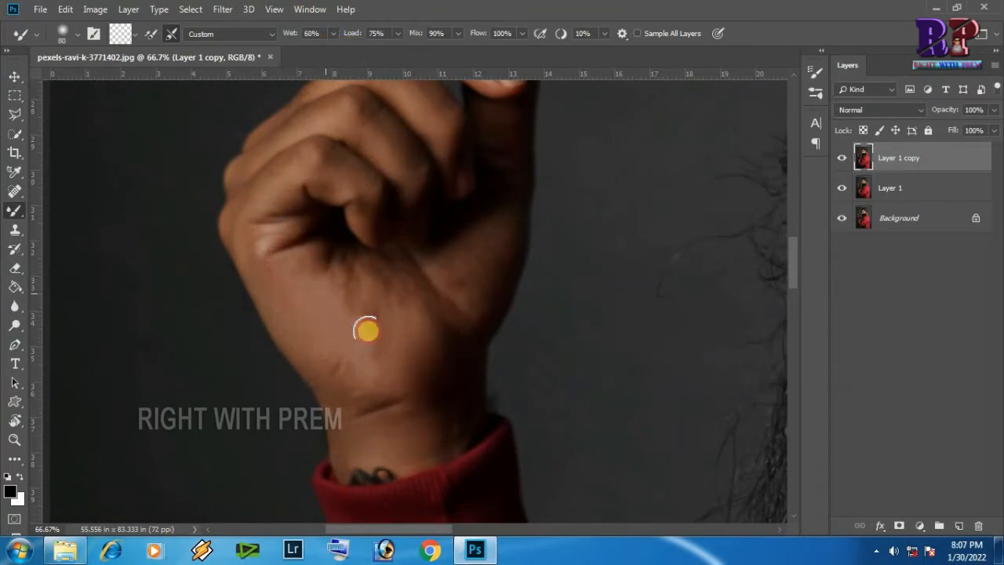
mouse_move(270, 187)
mouse_down()
mouse_move(331, 240)
mouse_move(295, 209)
mouse_up()
mouse_move(431, 209)
mouse_down()
mouse_move(452, 198)
mouse_move(482, 287)
mouse_up()
mouse_move(418, 181)
mouse_down()
mouse_move(485, 220)
mouse_move(495, 243)
mouse_up()
drag(466, 130, 587, 148)
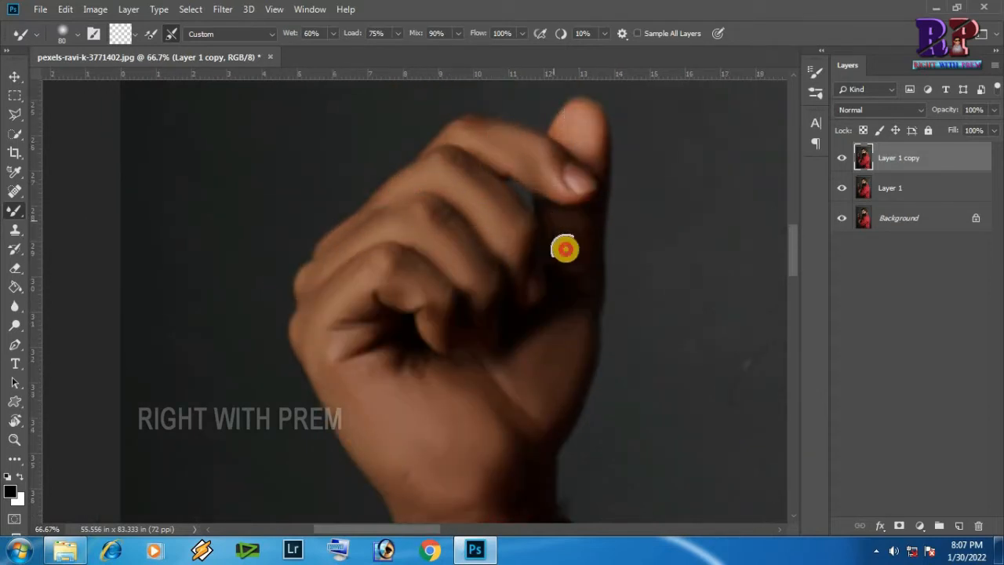
drag(565, 250, 578, 309)
- Smooth the remaining skin of the hands below the raised fingers
scroll(511, 389, down, 5)
drag(453, 315, 340, 118)
mouse_move(347, 309)
mouse_down()
mouse_move(367, 350)
mouse_move(326, 341)
mouse_move(381, 174)
mouse_up()
mouse_move(422, 110)
mouse_down()
mouse_move(415, 172)
mouse_move(538, 229)
mouse_move(580, 334)
mouse_move(538, 389)
mouse_move(552, 312)
mouse_move(394, 314)
mouse_move(400, 366)
mouse_move(451, 268)
mouse_move(430, 237)
mouse_up()
- Lower the opacity of Layer 1 copy to 88%, judging the skin texture on the face
key(ctrl+minus)
key(ctrl+minus)
key(ctrl+minus)
key(ctrl+minus)
key(ctrl+minus)
key(ctrl+minus)
click(993, 110)
drag(993, 126, 988, 130)
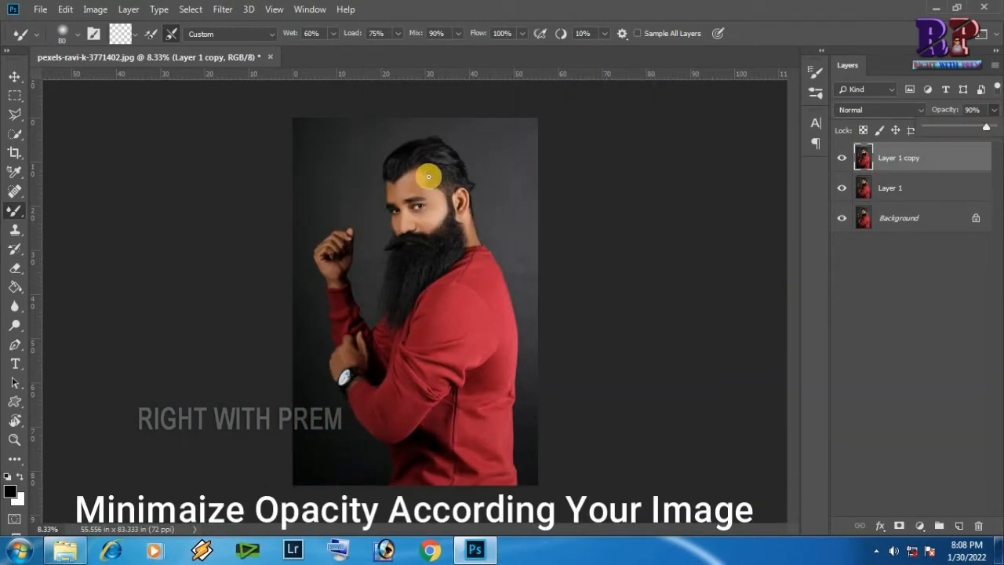
scroll(381, 196, up, 10)
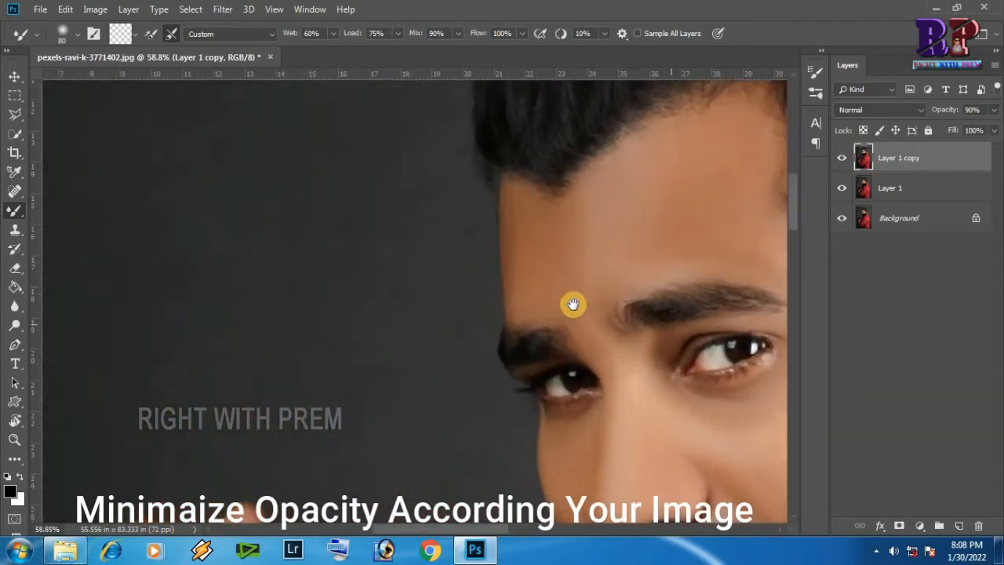
drag(572, 304, 426, 277)
click(994, 111)
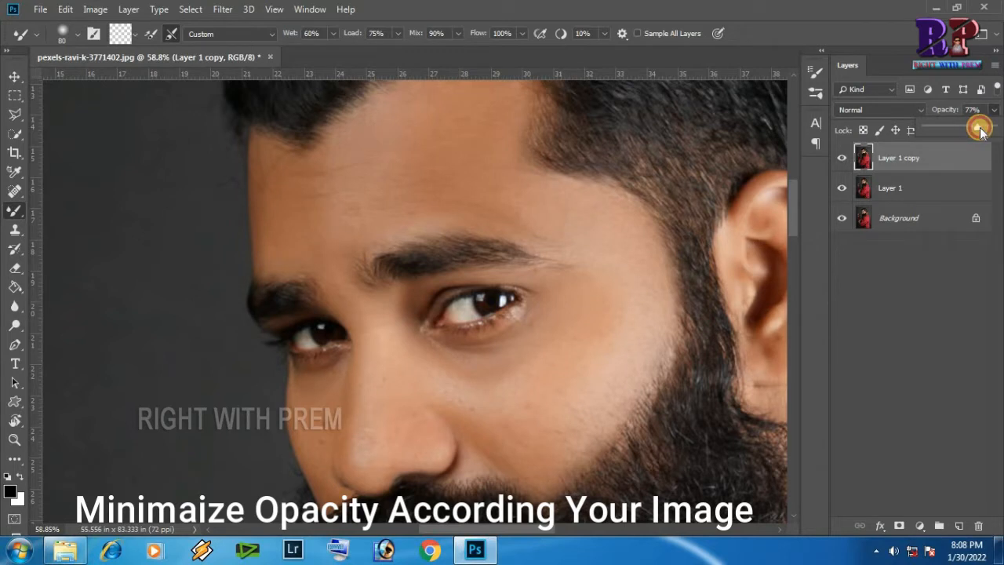
drag(987, 130, 989, 132)
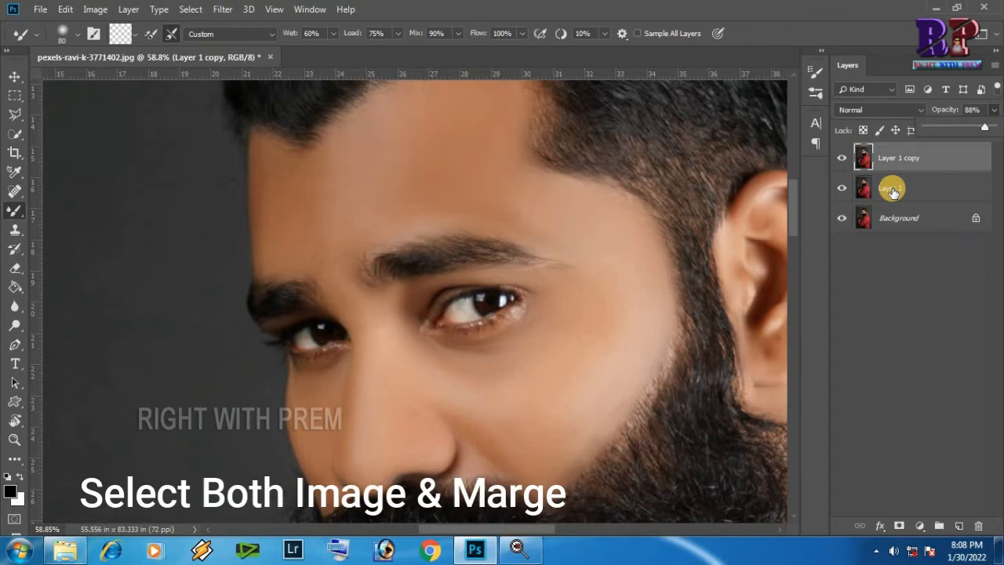
- Merge Layer 1 copy and Layer 1 into a single layer above the Background
shift+click(894, 192)
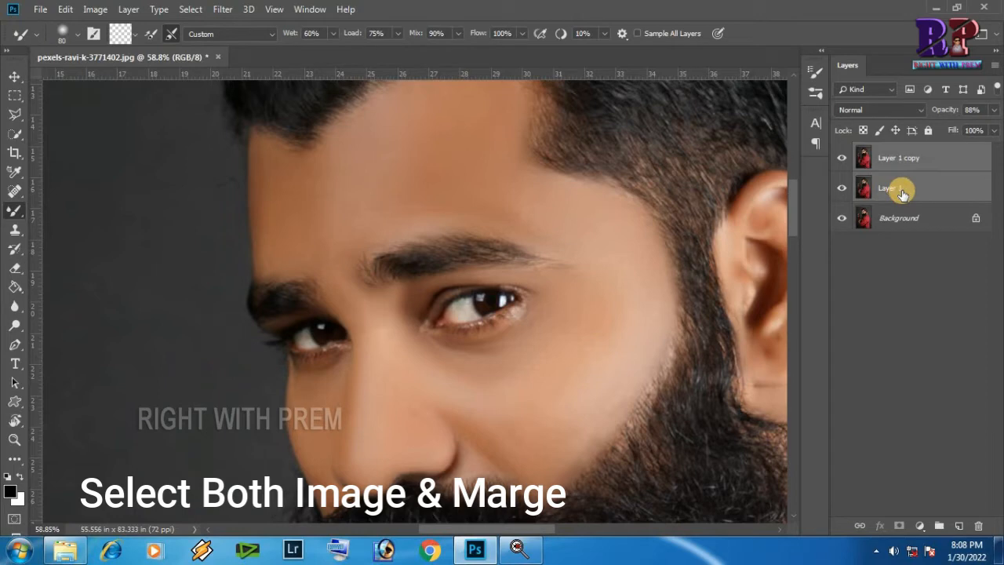
right_click(914, 149)
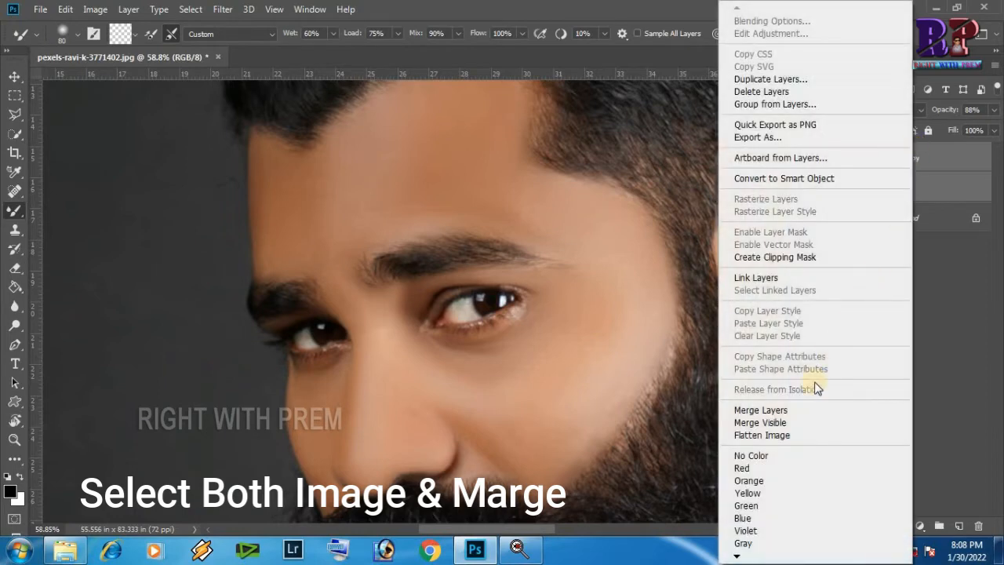
click(782, 411)
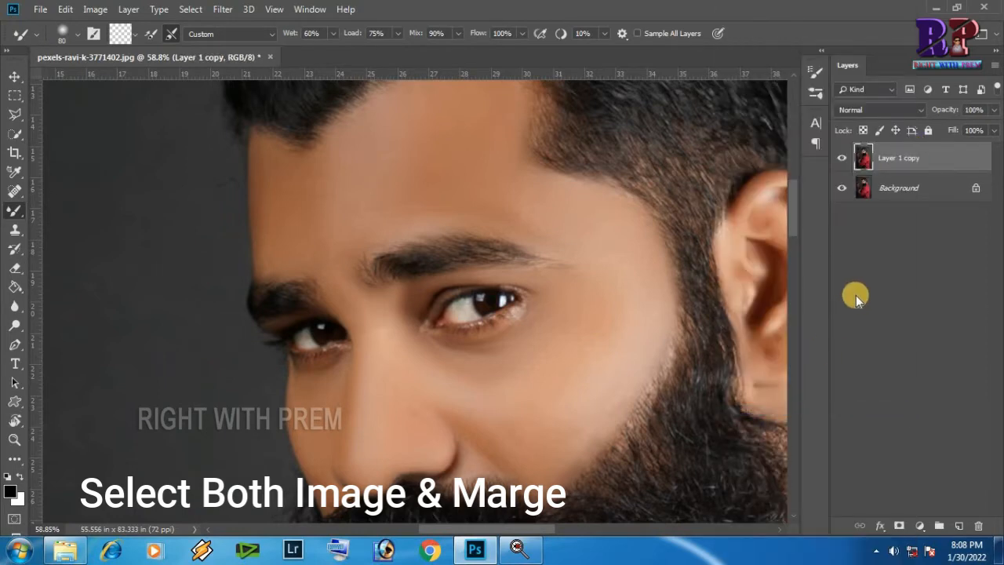
- Duplicate the merged layer in the same document as Layer 1 copy 2
right_click(931, 157)
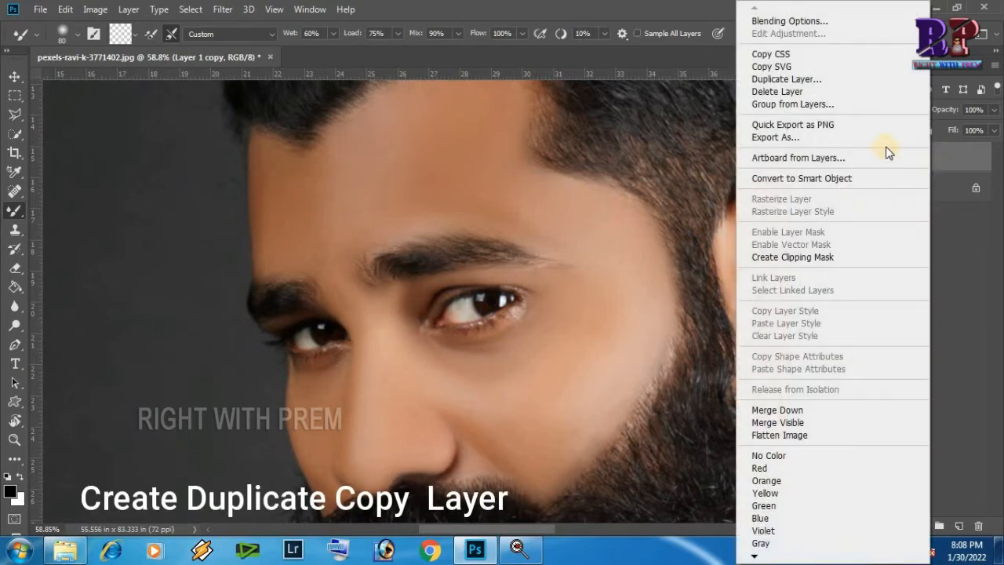
click(781, 81)
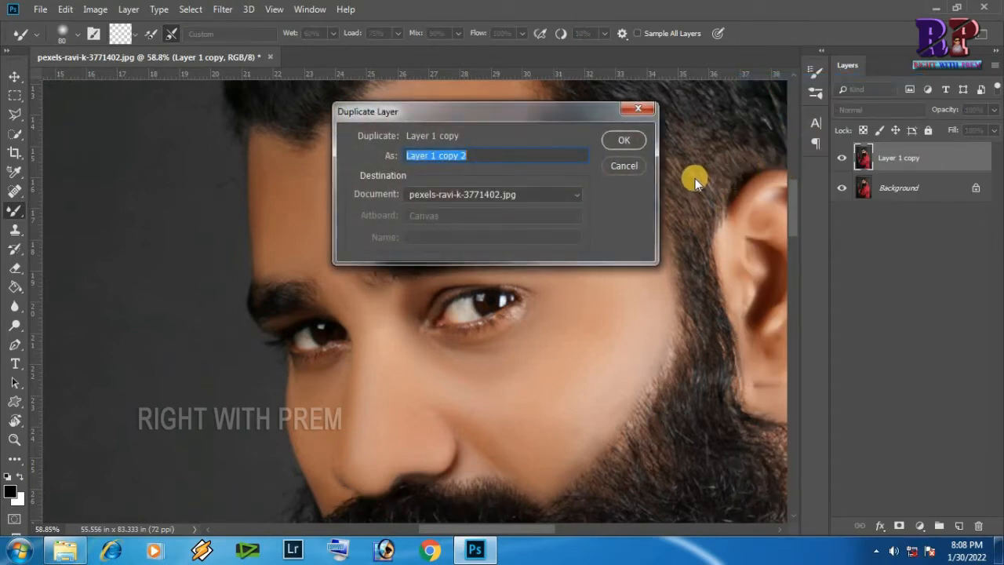
click(625, 142)
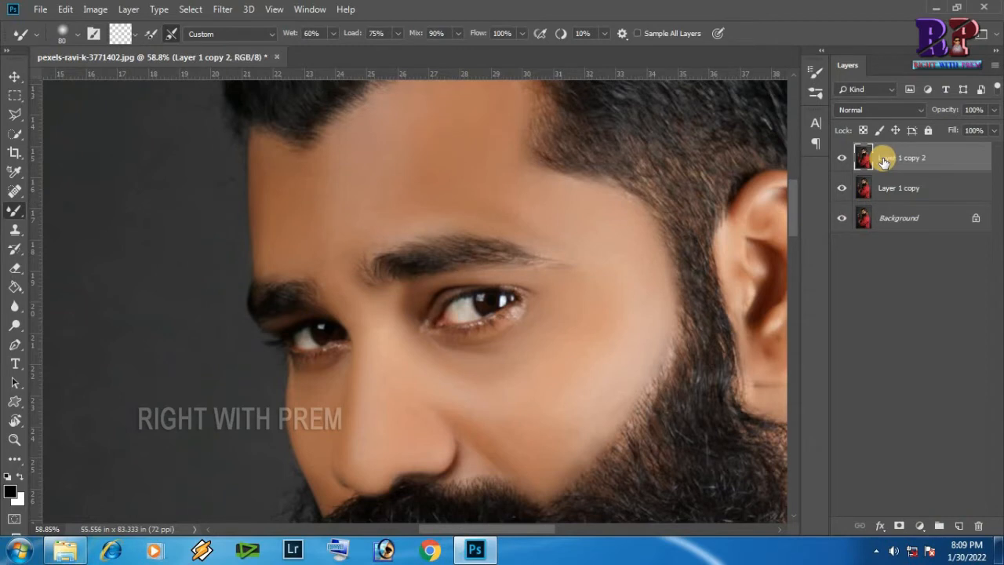
- Apply a High Pass filter with a radius of 1 pixel to Layer 1 copy 2 and set its blend mode to Vivid Light
click(225, 11)
mouse_move(255, 304)
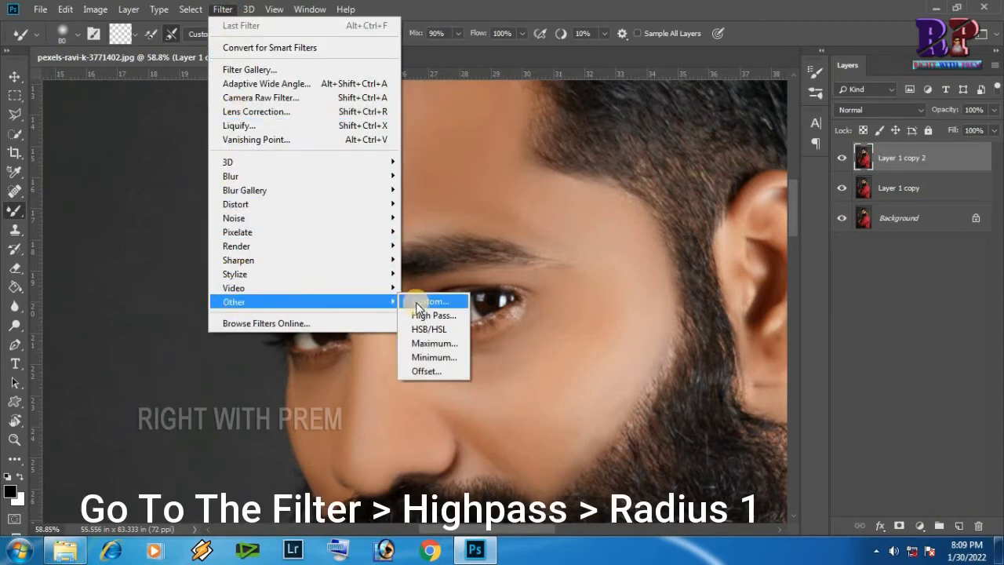
click(433, 316)
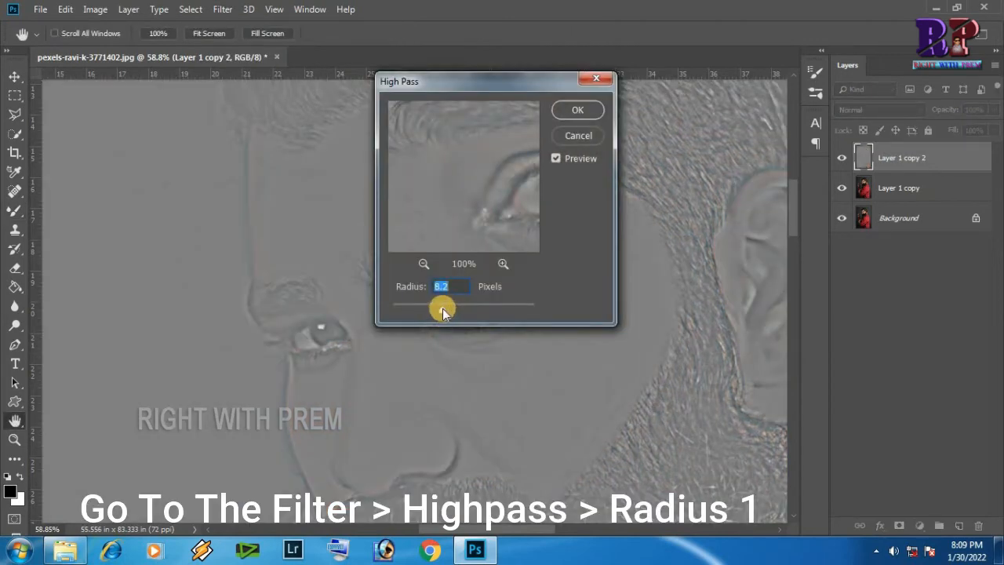
drag(442, 313, 407, 313)
double_click(442, 287)
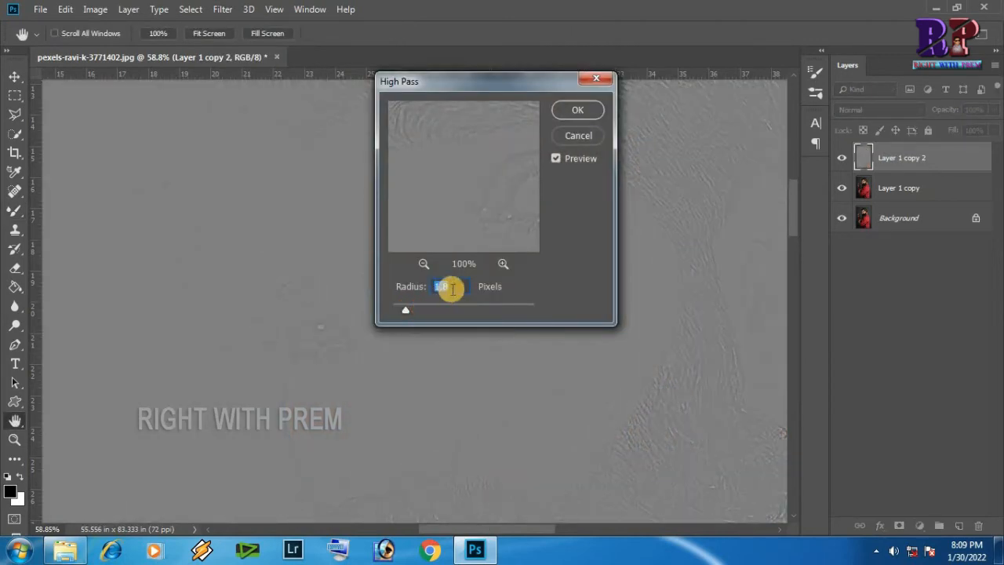
text(1)
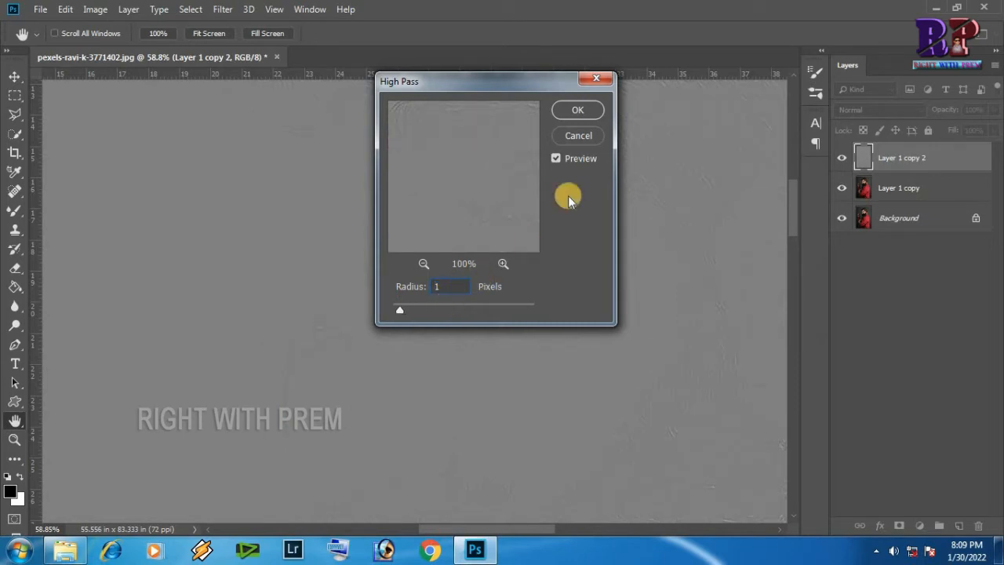
click(577, 113)
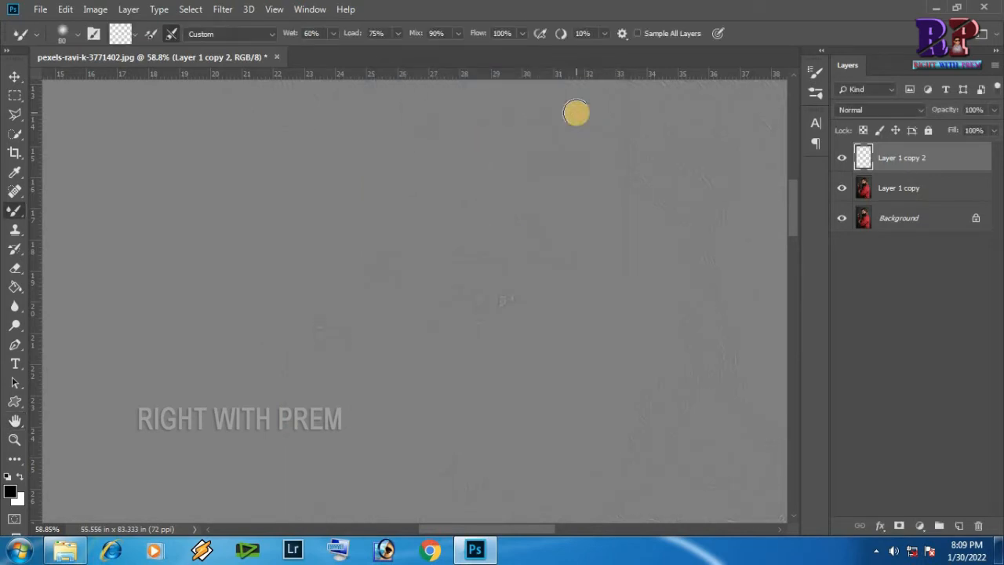
click(886, 111)
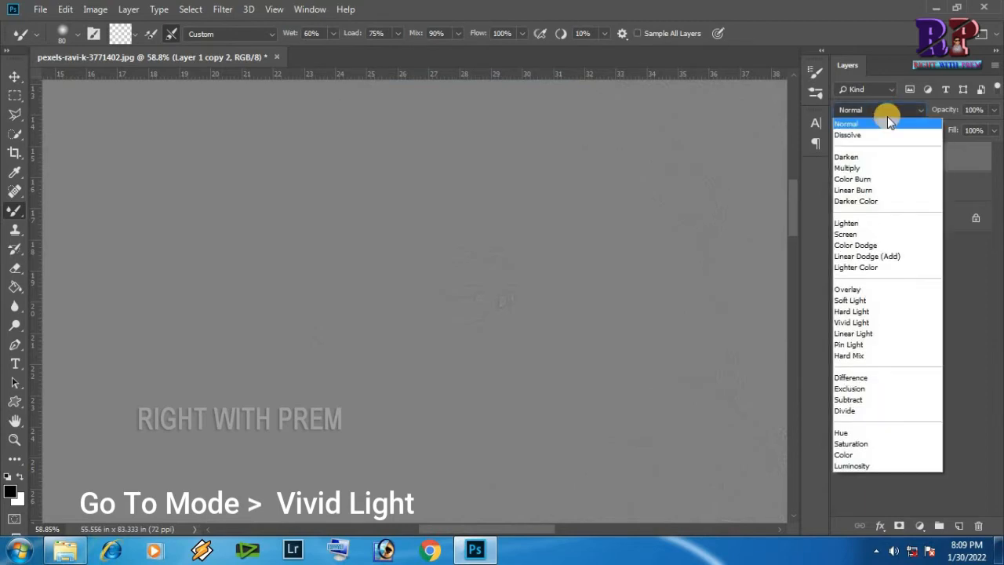
click(863, 323)
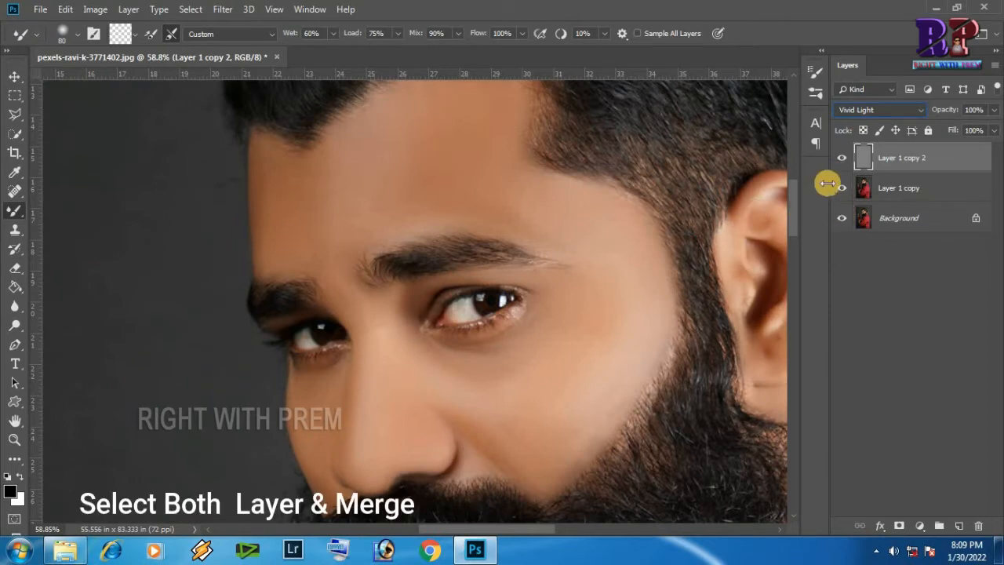
- Merge the sharpened Layer 1 copy 2 with Layer 1 copy
shift+click(932, 191)
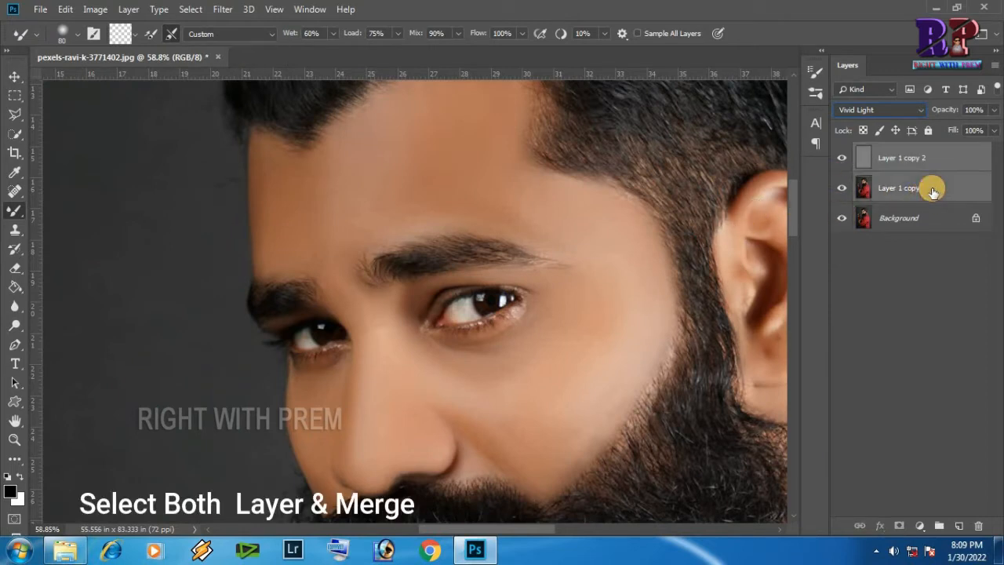
right_click(938, 153)
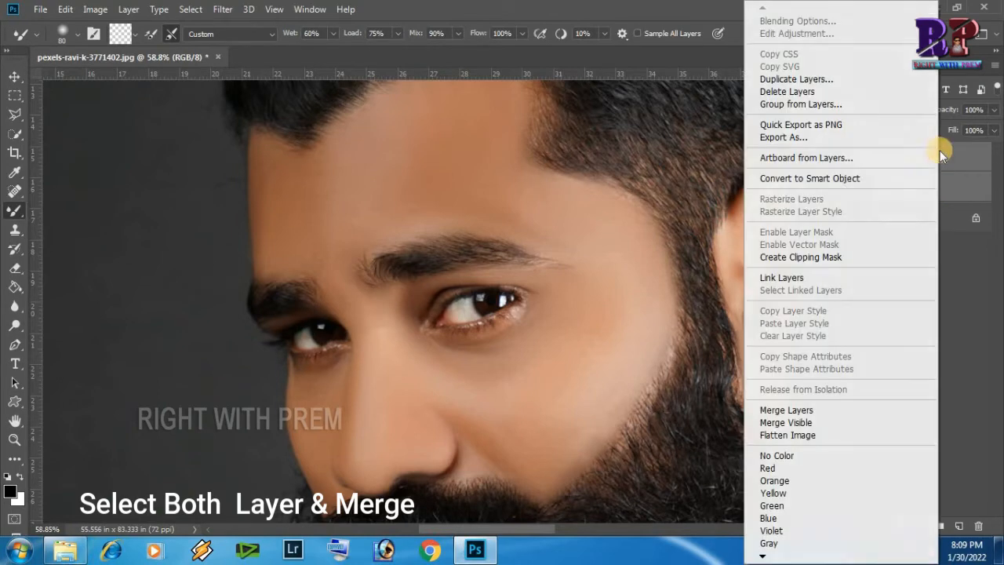
click(800, 412)
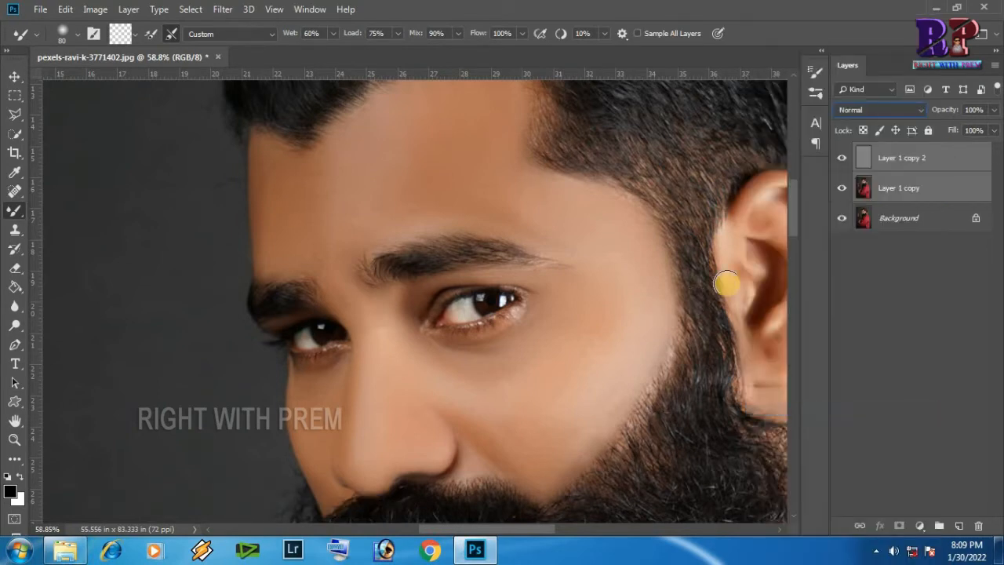
- Compare the retouched portrait with the original by hiding and showing the merged layer
click(841, 160)
click(841, 160)
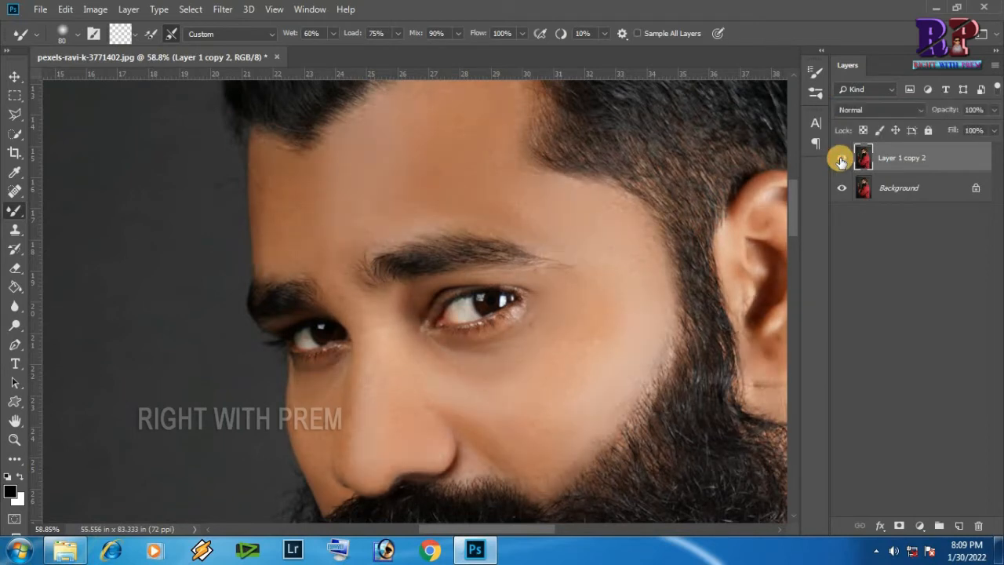
click(841, 160)
click(841, 160)
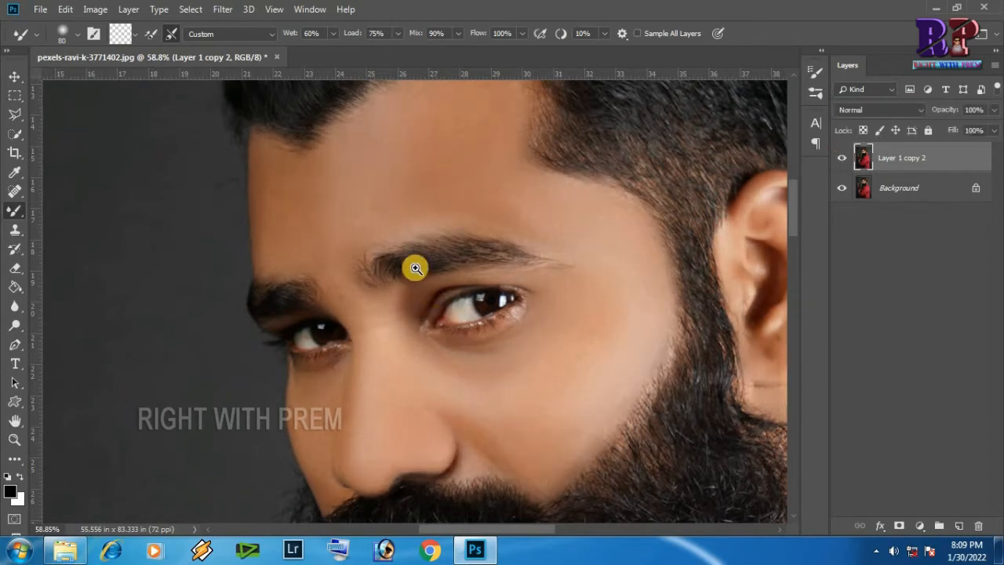
- Examine the retouched face, beard, hands and sweater close up, and check the portrait as a whole
click(415, 229)
click(416, 229)
click(415, 229)
drag(408, 200, 420, 110)
drag(425, 379, 369, 210)
drag(502, 376, 428, 227)
drag(455, 439, 425, 259)
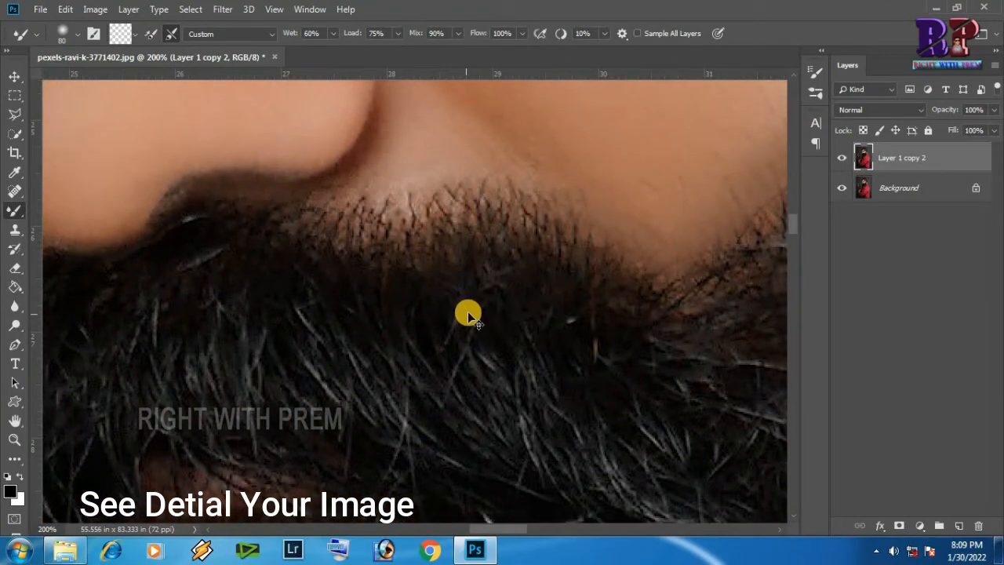
scroll(468, 309, down, 7)
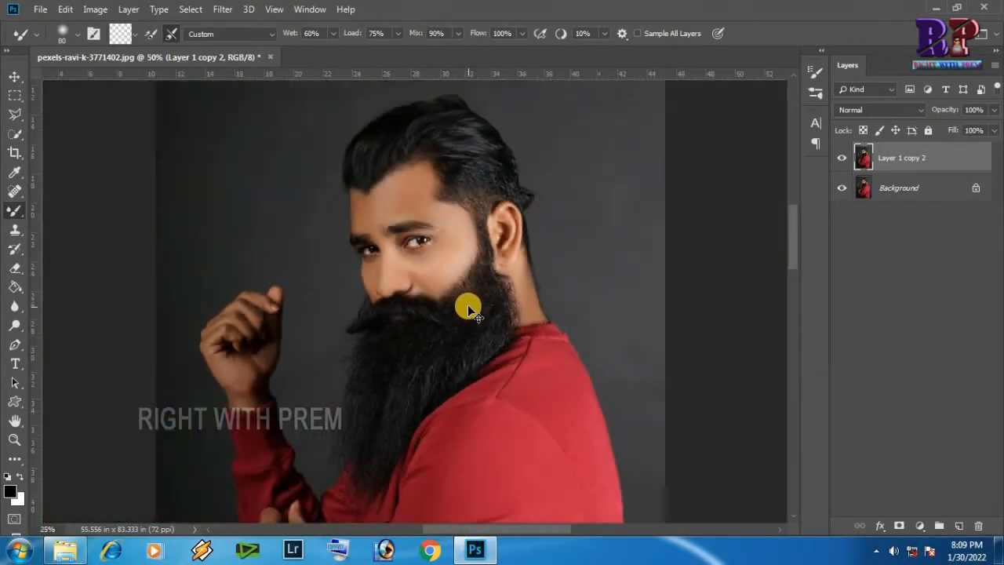
scroll(331, 227, down, 5)
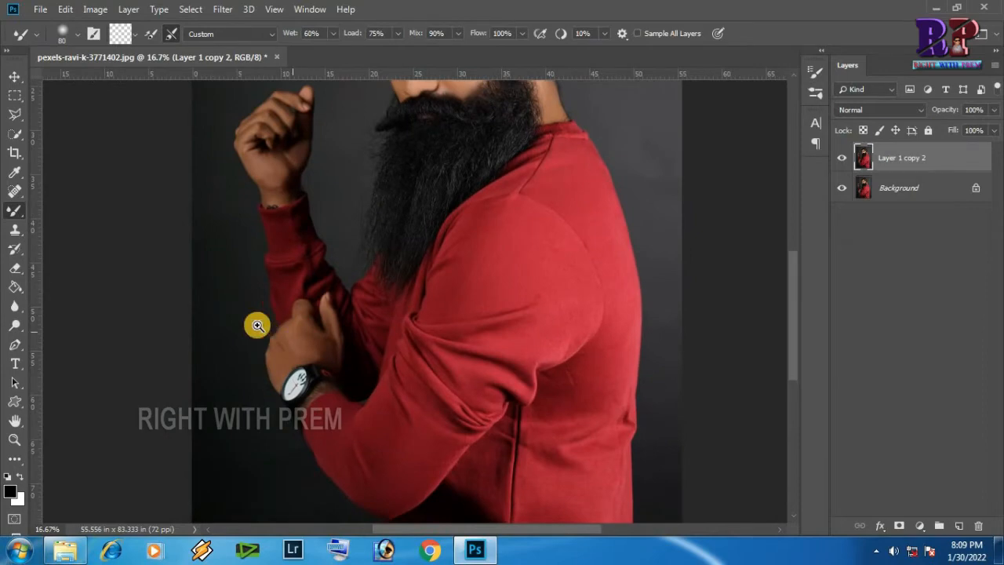
scroll(302, 360, up, 4)
scroll(533, 284, down, 2)
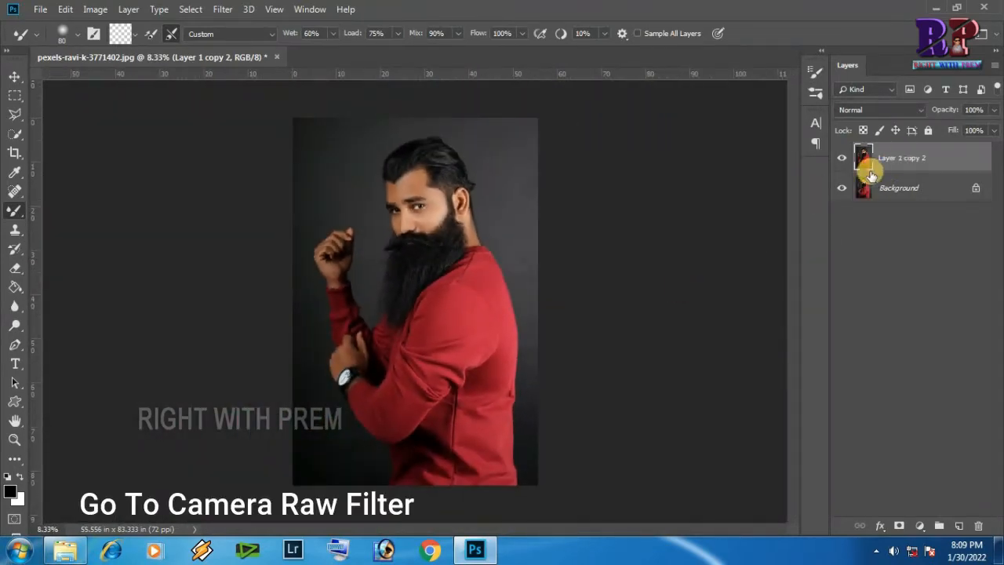
- Start the Camera Raw Filter on the merged layer and set Temperature to +7 and Tint to -13
click(222, 8)
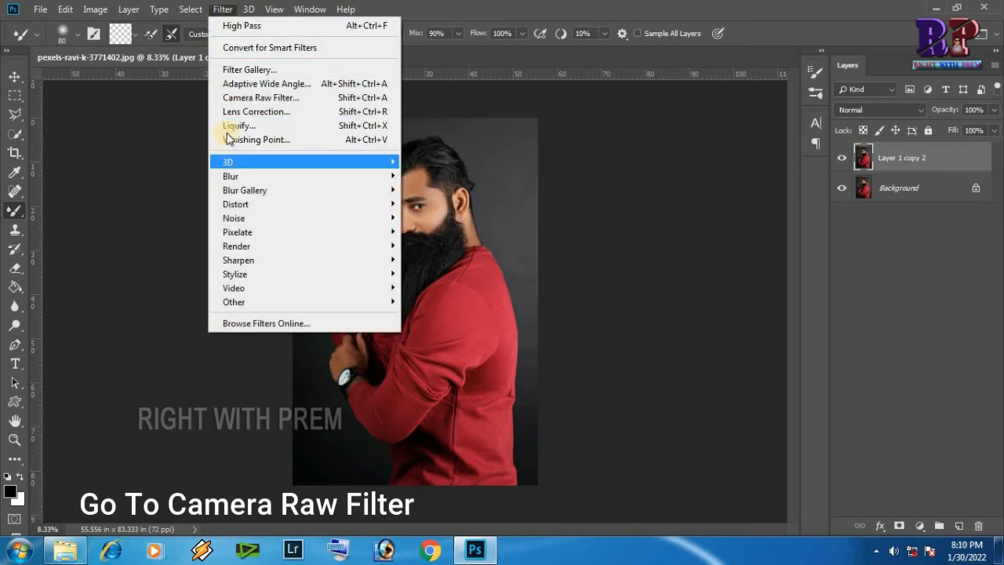
click(277, 100)
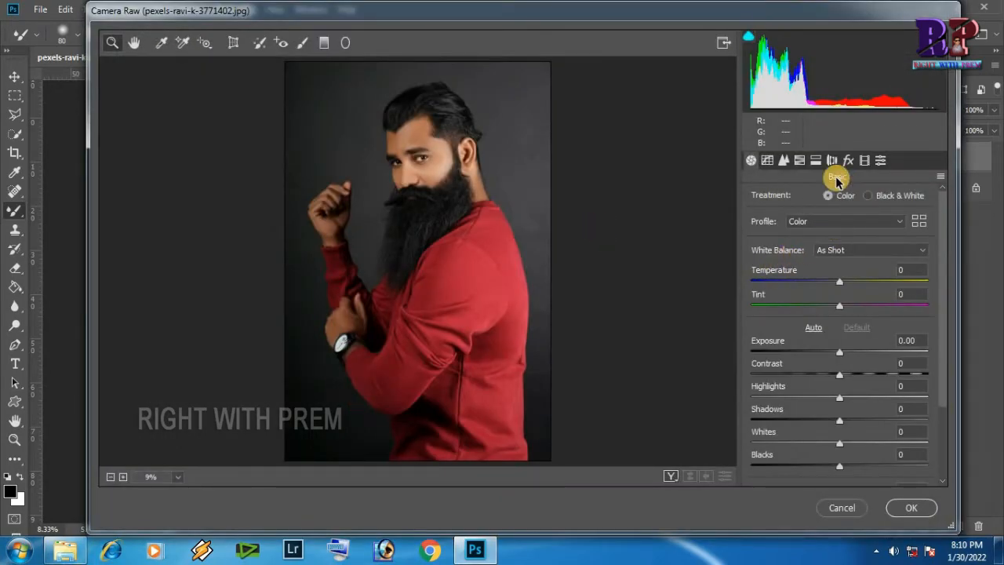
click(839, 284)
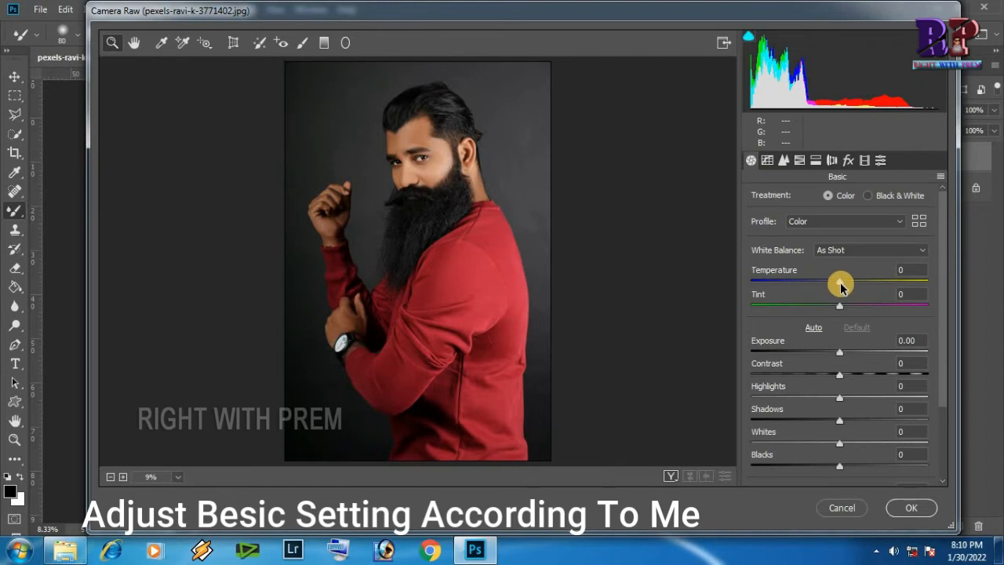
drag(843, 287, 845, 288)
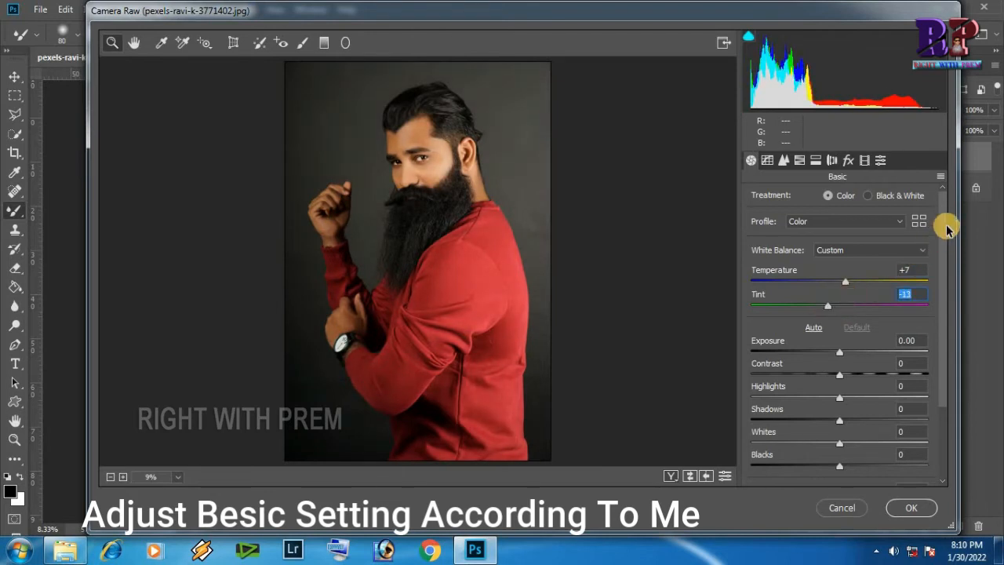
- Set the Camera Raw Exposure to +0.45, Contrast +6, Highlights -55, Shadows +21, Whites -12 and Blacks -5
drag(942, 251, 940, 312)
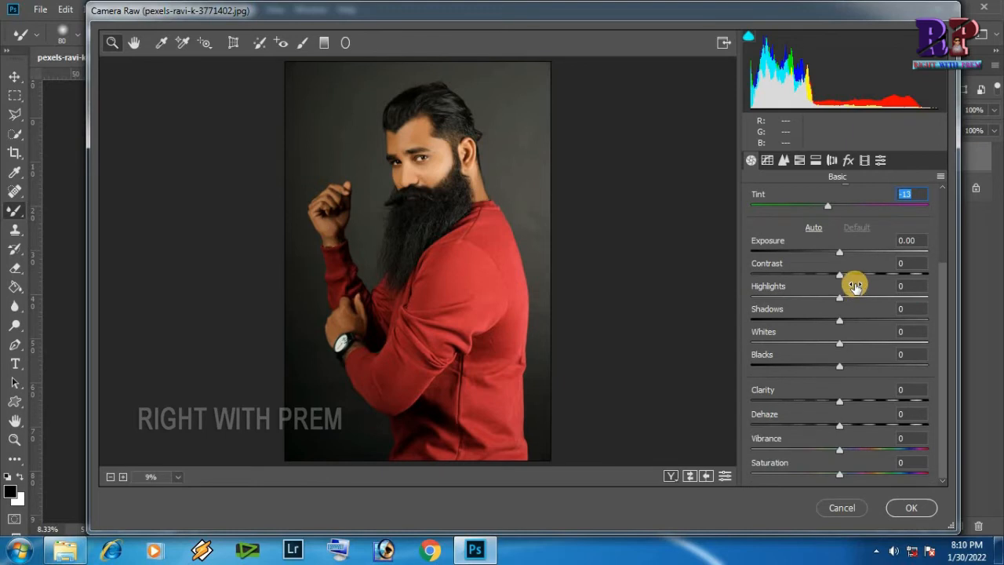
drag(844, 254, 849, 255)
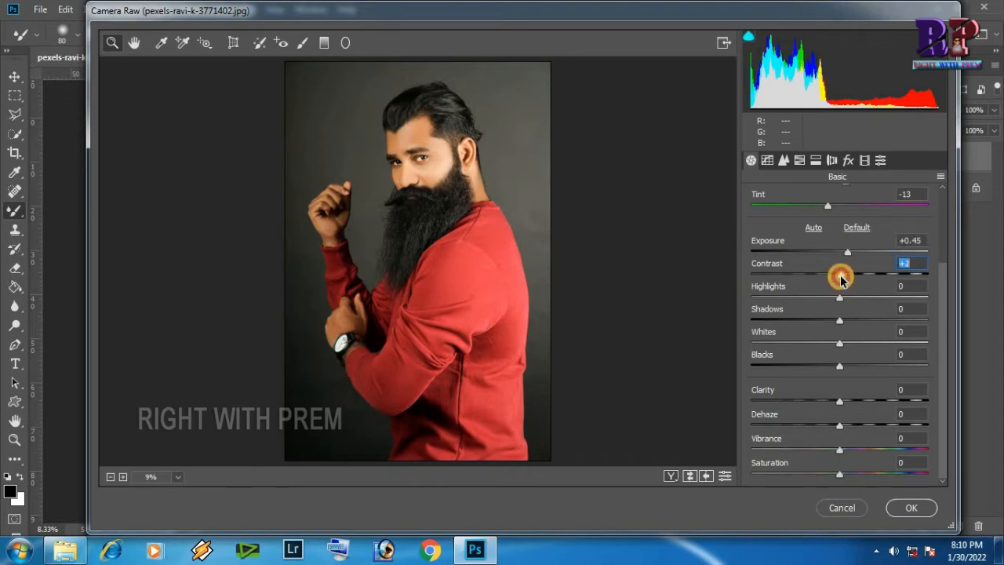
mouse_move(835, 278)
mouse_down()
mouse_move(826, 279)
mouse_move(840, 280)
mouse_up()
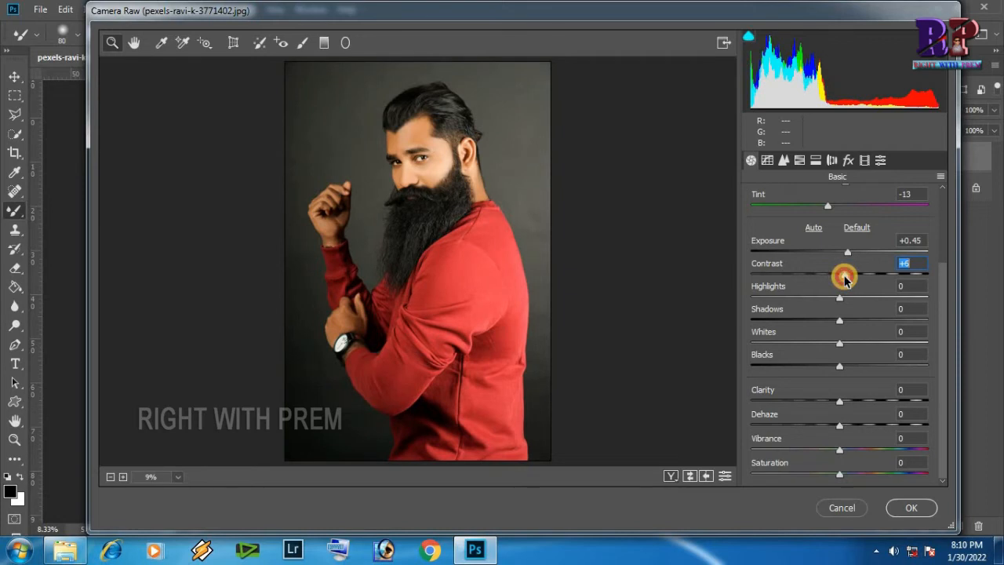
drag(838, 299, 835, 369)
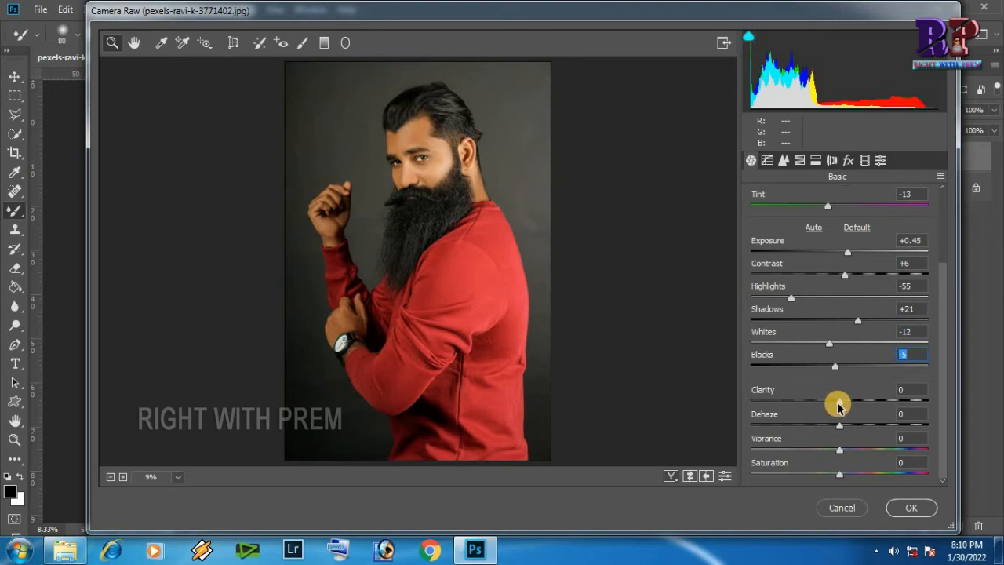
- Set the Camera Raw Clarity to +8, Dehaze to -8 and Vibrance to +13
drag(840, 404, 848, 405)
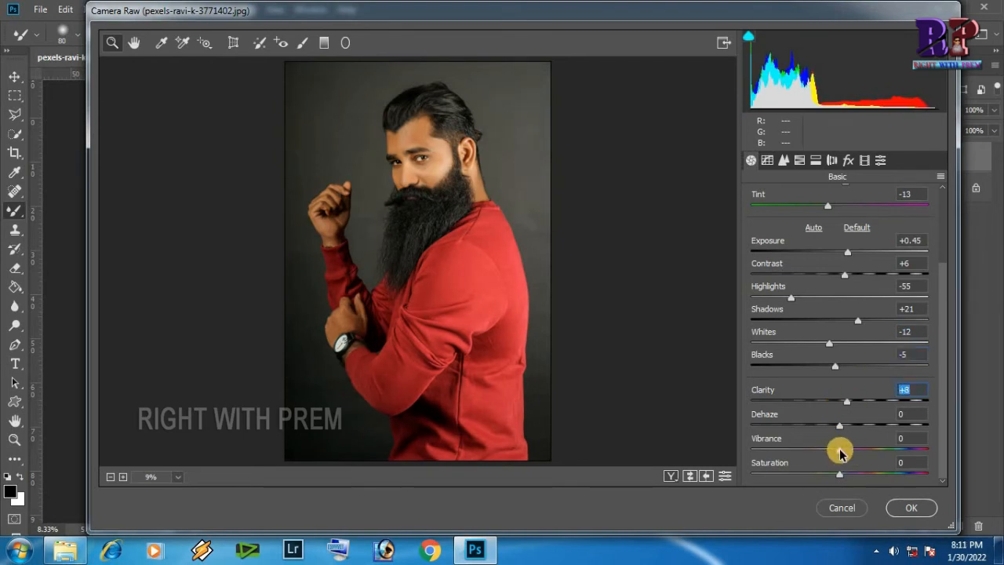
drag(837, 428, 832, 425)
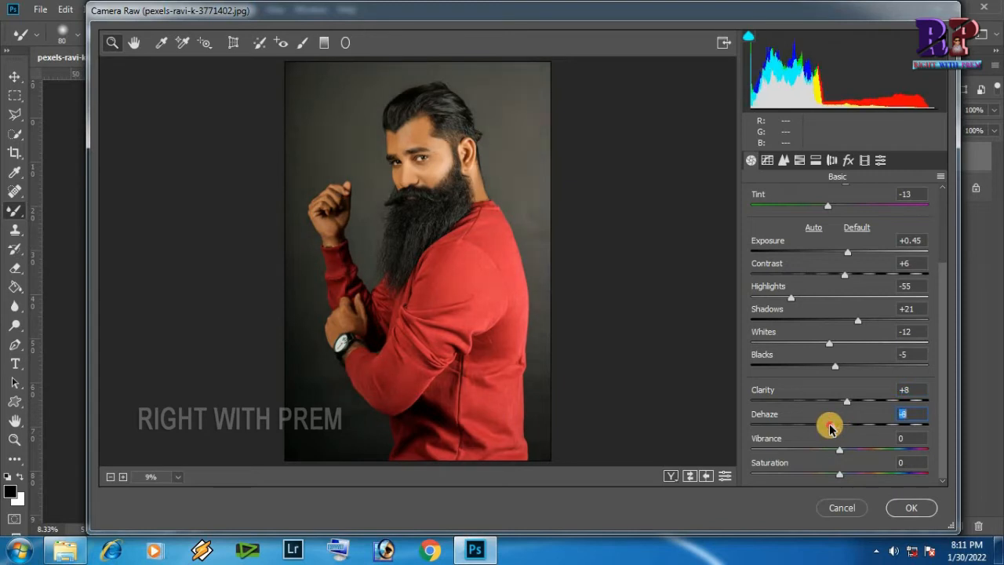
drag(842, 451, 853, 453)
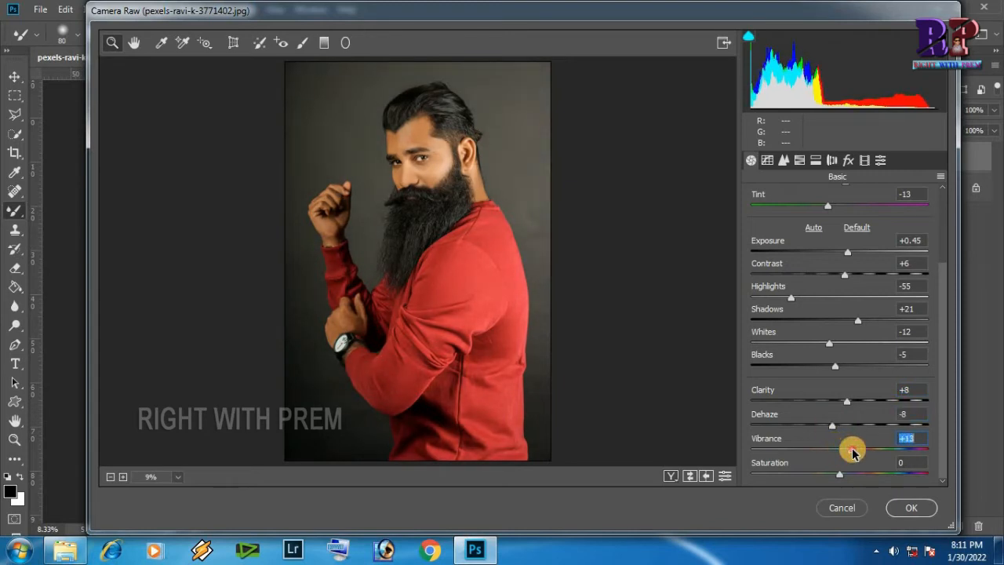
- Set the parametric tone curve to Highlights -16, Lights +4, Darks +18 and Shadows -8
click(769, 162)
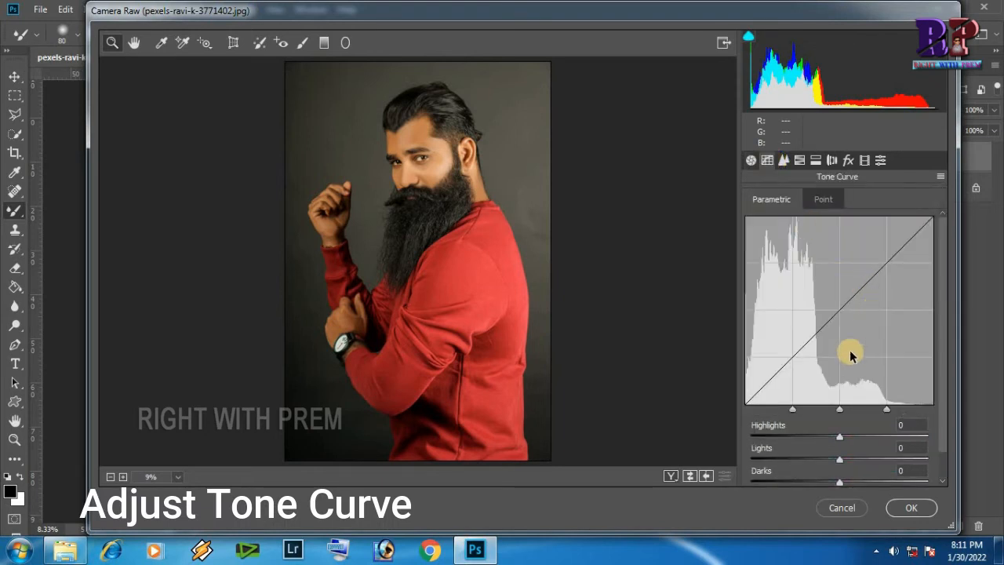
scroll(943, 334, down, 2)
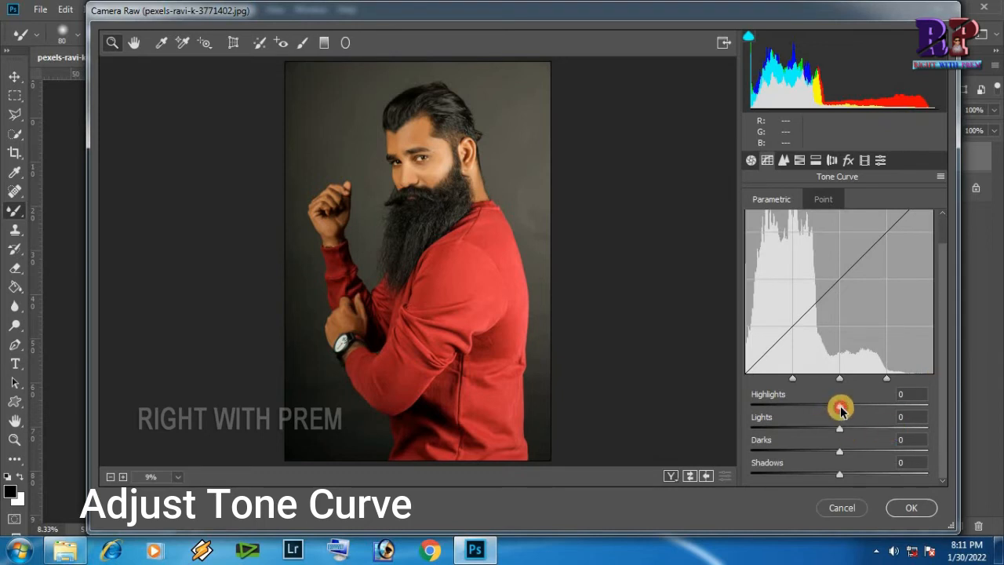
drag(841, 409, 827, 410)
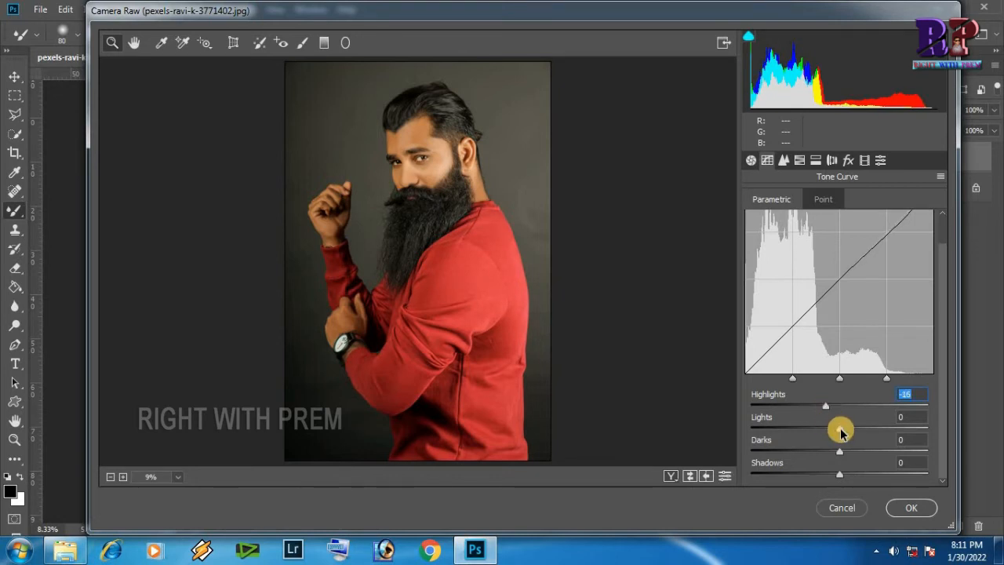
drag(840, 431, 844, 430)
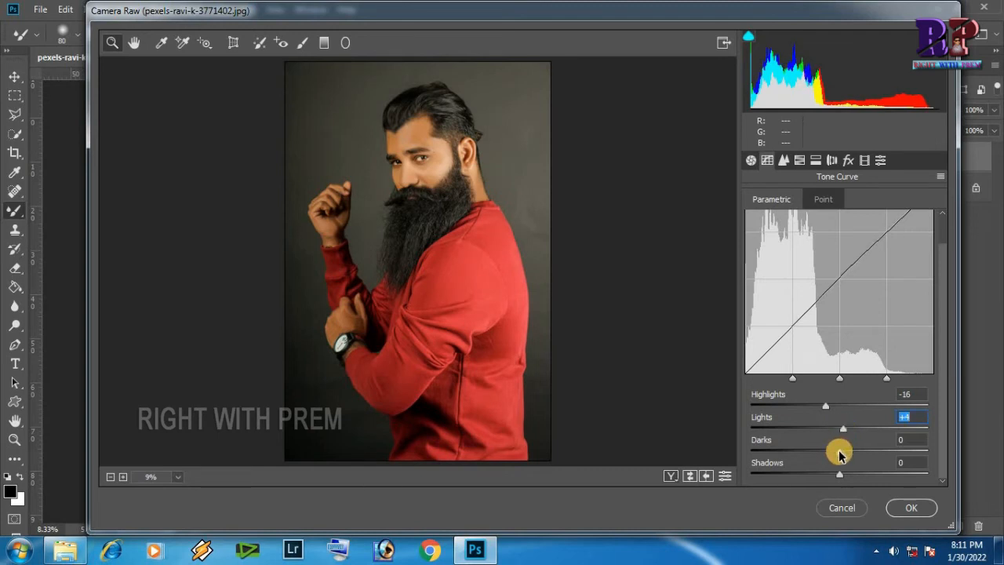
mouse_move(840, 455)
mouse_down()
mouse_move(856, 455)
mouse_move(851, 473)
mouse_move(834, 474)
mouse_up()
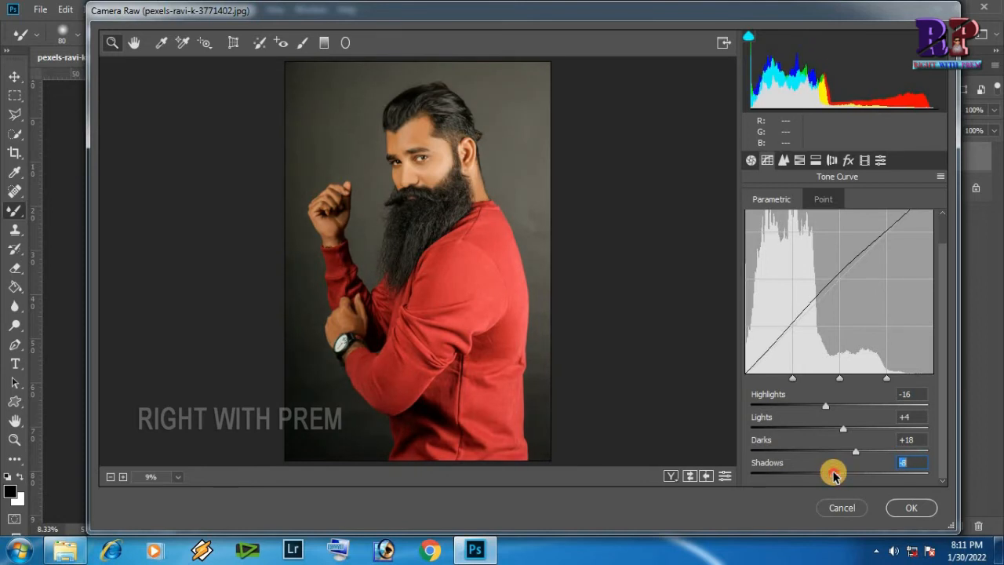
- Set the HSL hue of Oranges to +11 and of Reds to -16
click(803, 163)
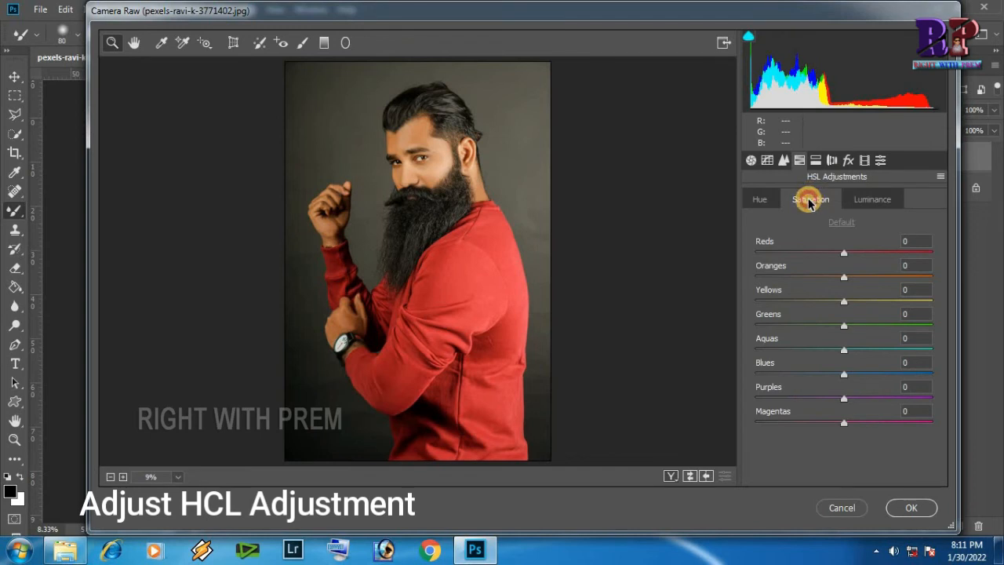
click(764, 200)
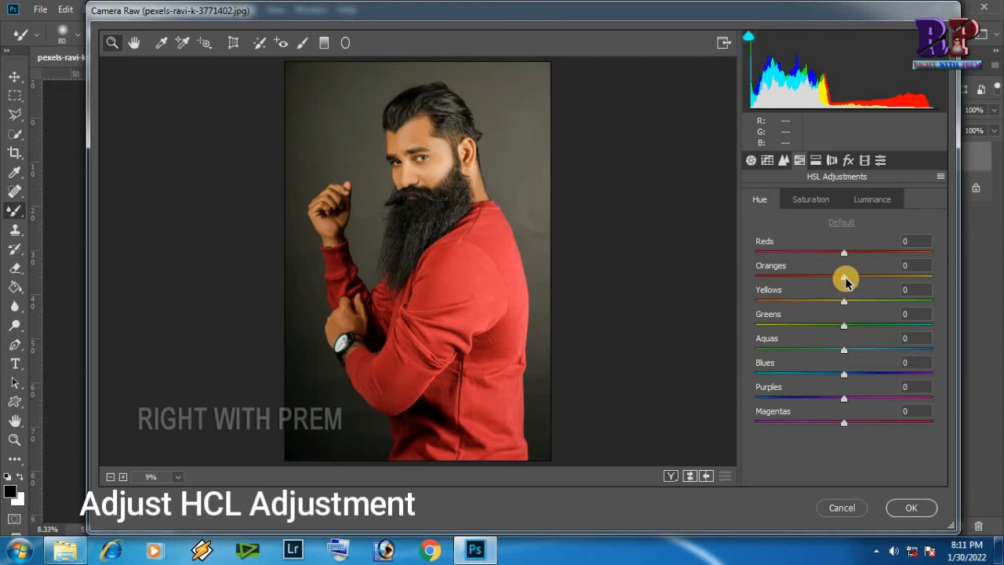
mouse_move(845, 281)
mouse_down()
mouse_move(869, 284)
mouse_move(855, 287)
mouse_up()
drag(844, 253, 830, 259)
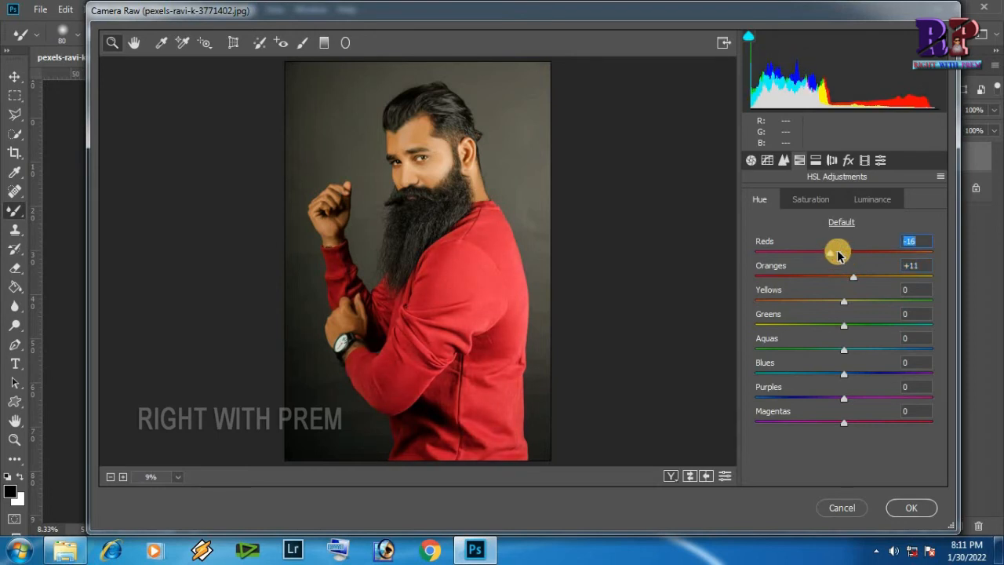
- Set the HSL saturation of Oranges to -28, Reds +4, Magentas +13 and Purples +16
click(811, 199)
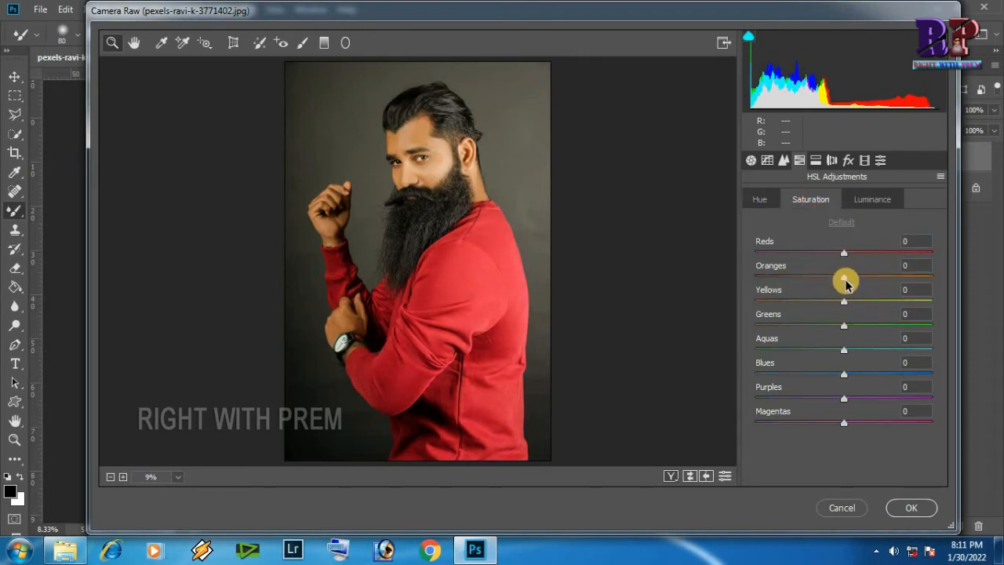
drag(847, 282, 823, 284)
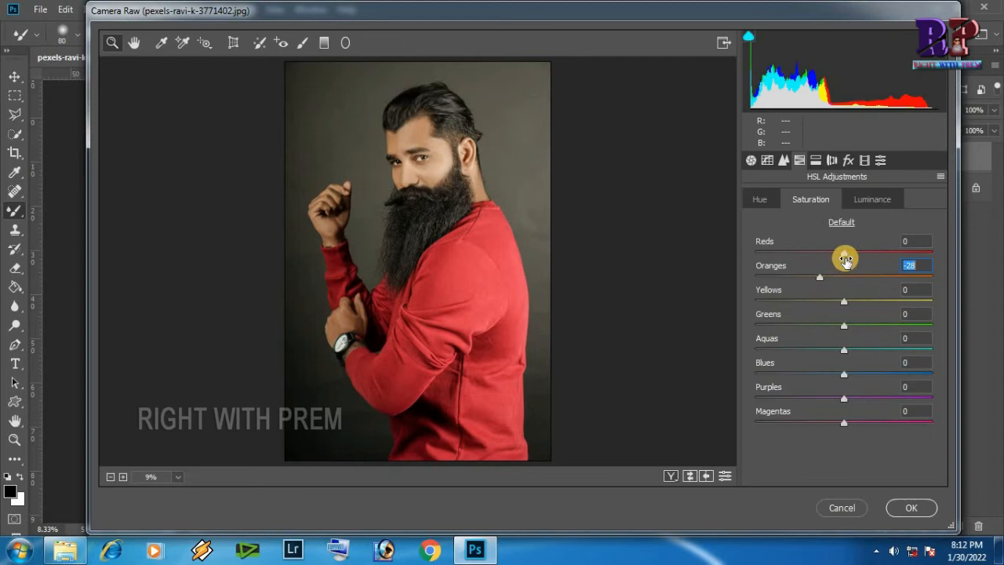
drag(842, 256, 850, 258)
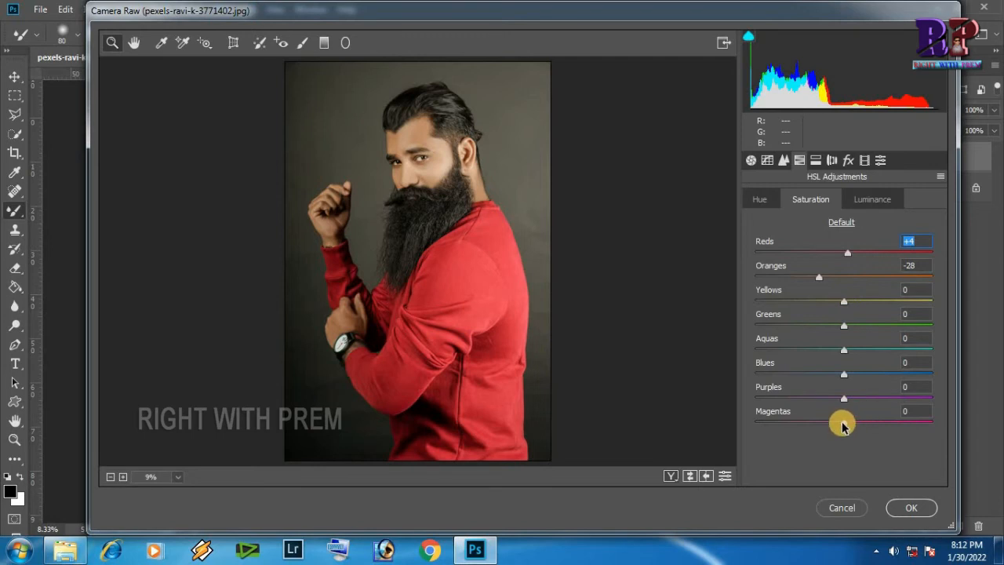
drag(842, 424, 855, 426)
drag(844, 402, 858, 401)
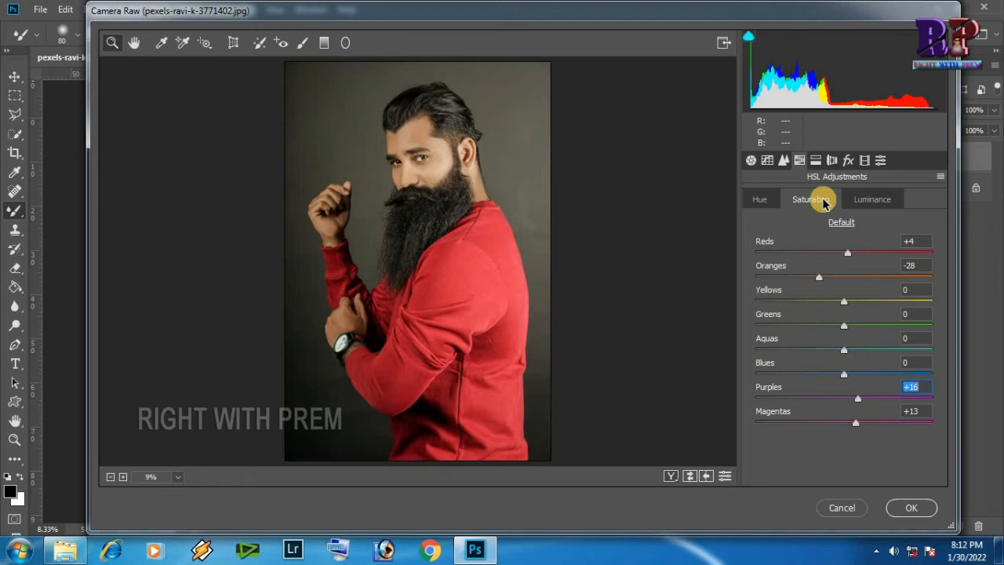
- Calibrate the colours with a Shadows Tint of +8 and a Red Primary Hue of -8
click(816, 161)
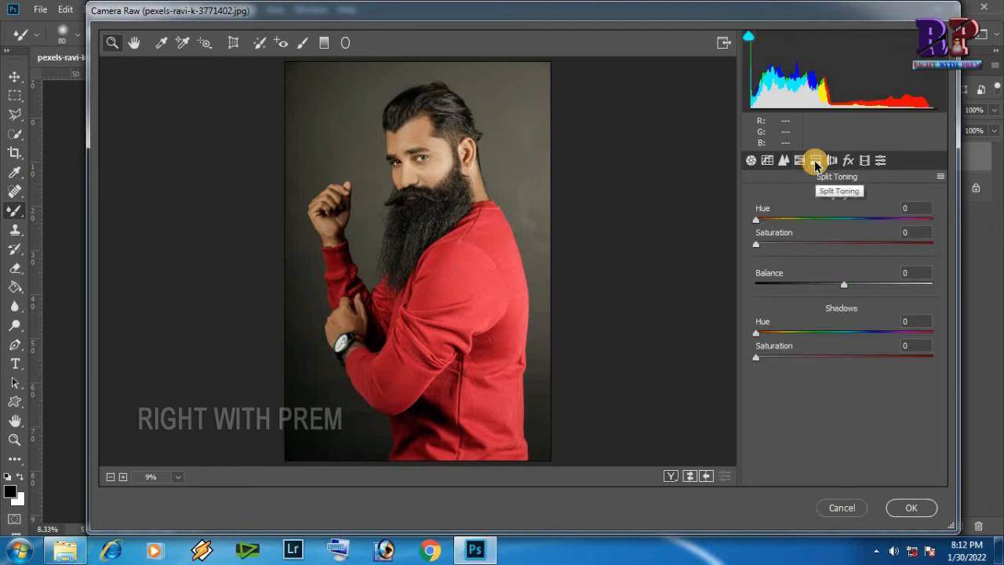
click(835, 162)
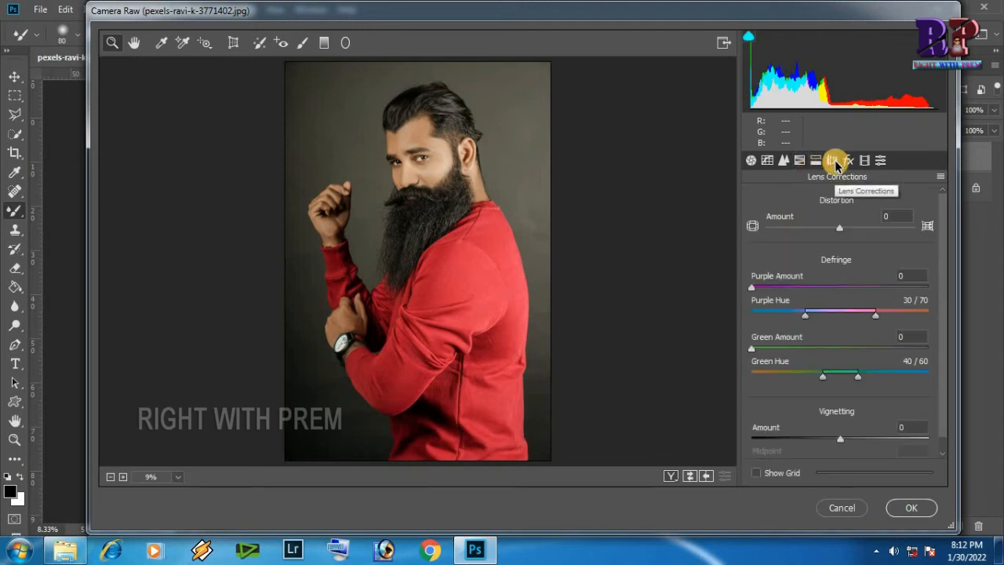
click(850, 162)
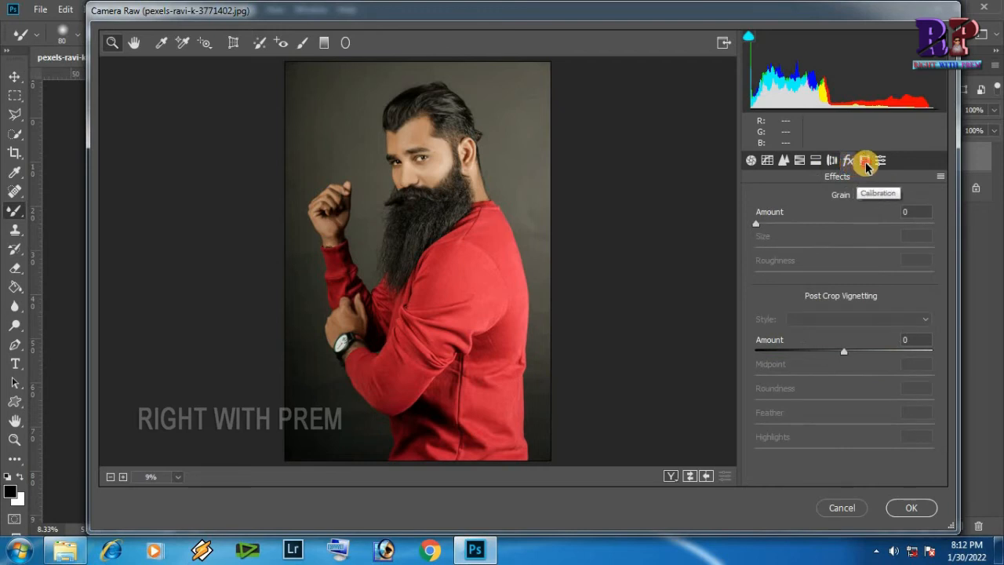
click(865, 162)
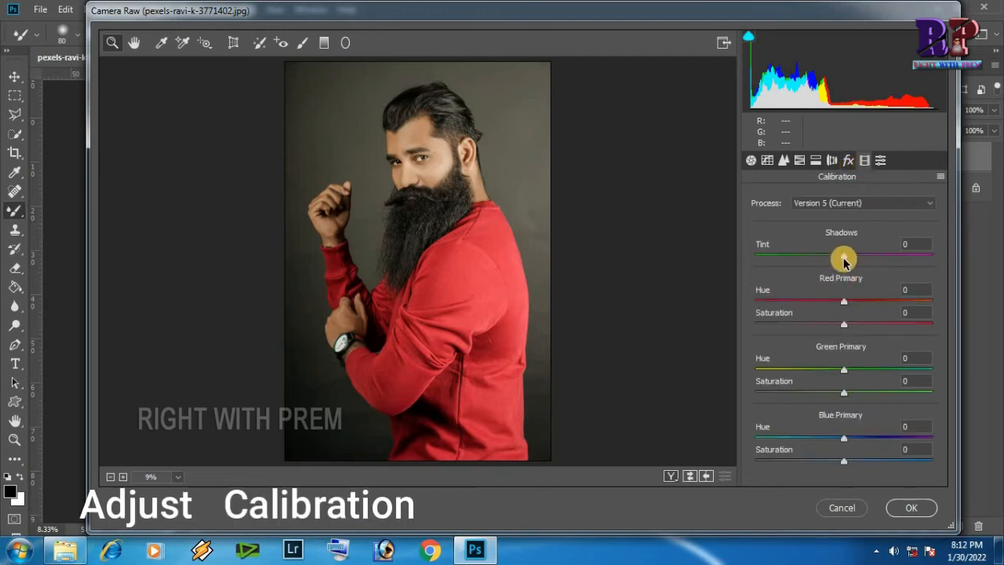
drag(844, 262, 850, 264)
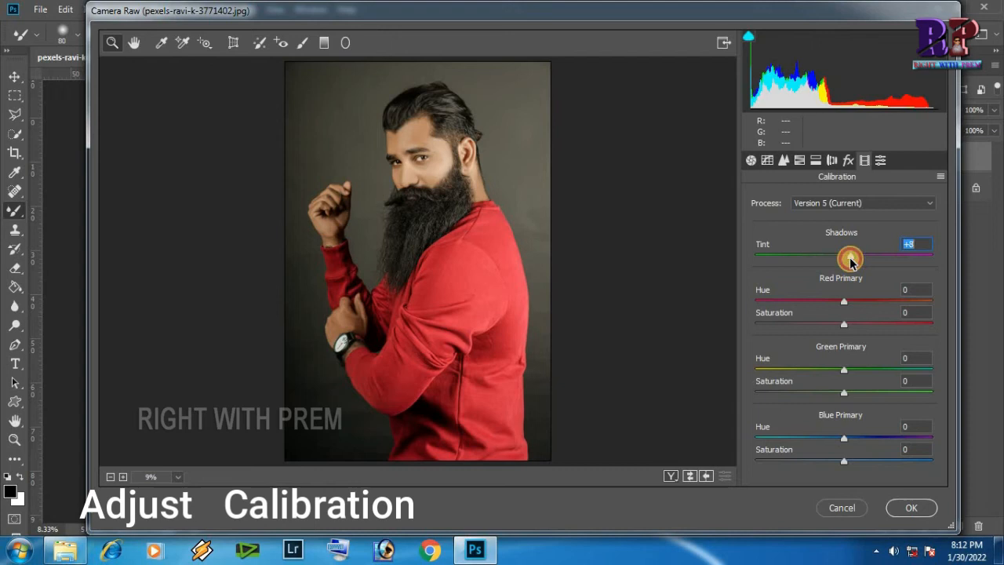
drag(845, 306, 838, 309)
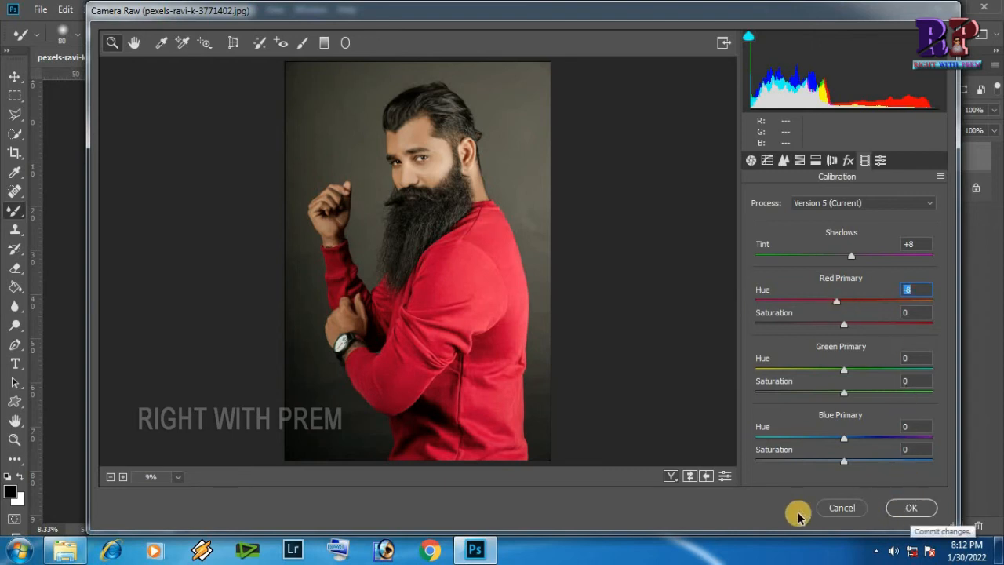
- Show the portrait before and after side by side, and adjust the HSL saturation of the reds
click(670, 477)
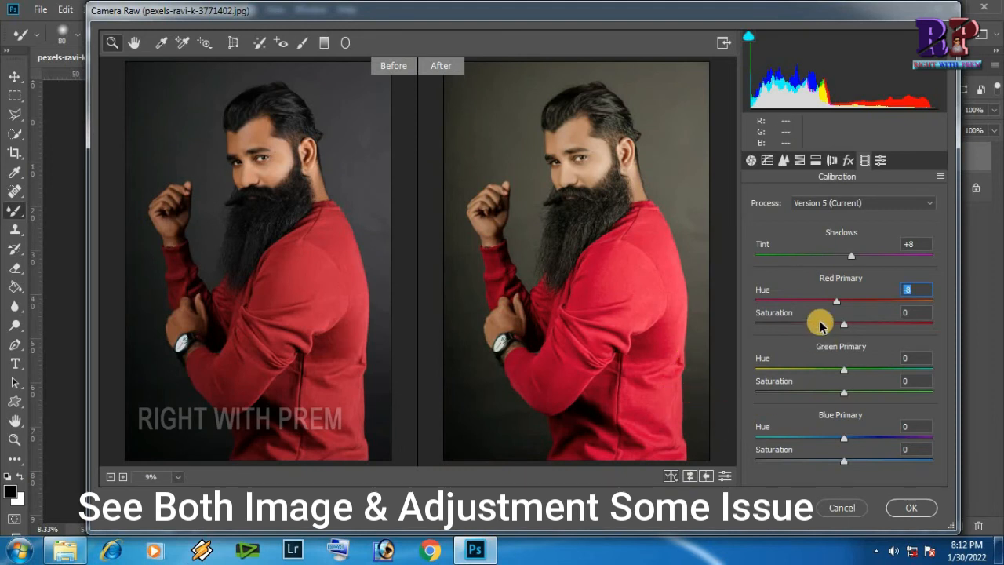
click(880, 160)
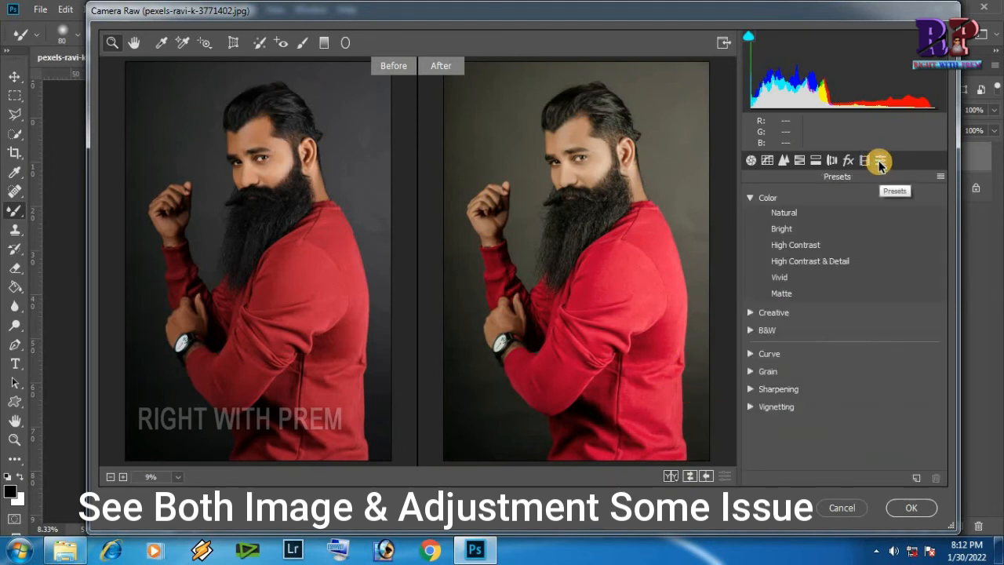
click(799, 160)
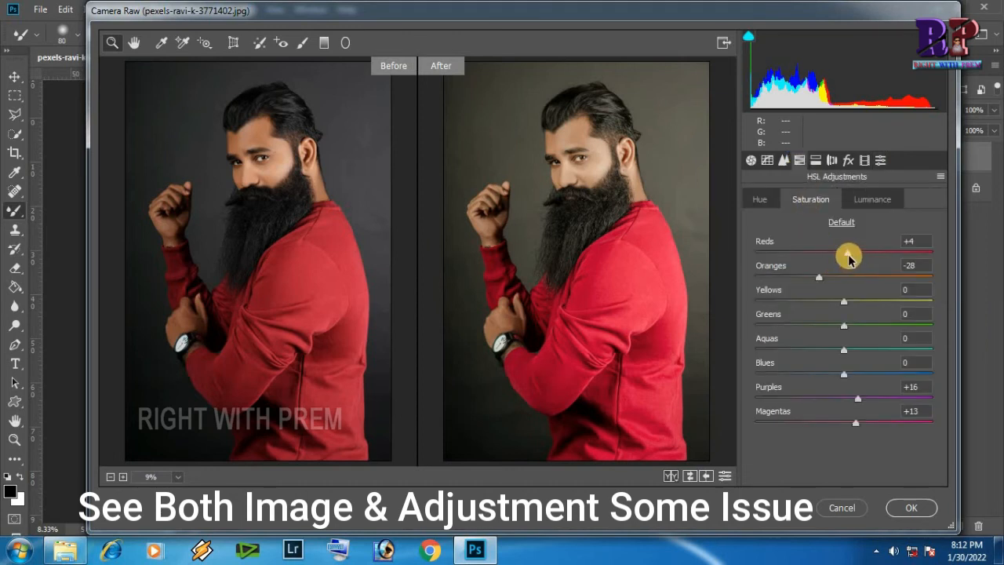
drag(847, 259, 871, 246)
- Set the HSL luminance of Oranges to -5, Blues to +26 and Aquas to -2
click(869, 199)
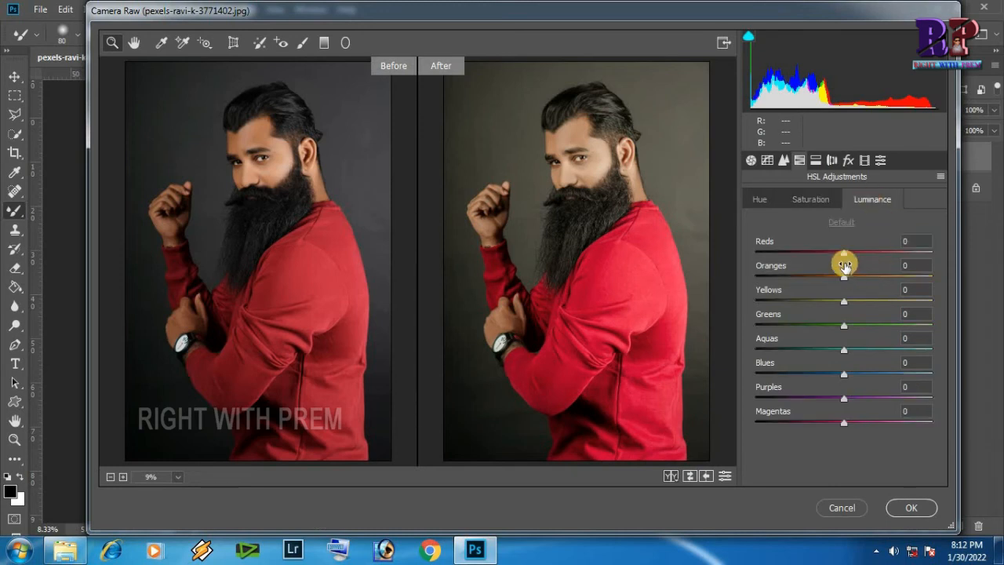
drag(844, 281, 829, 283)
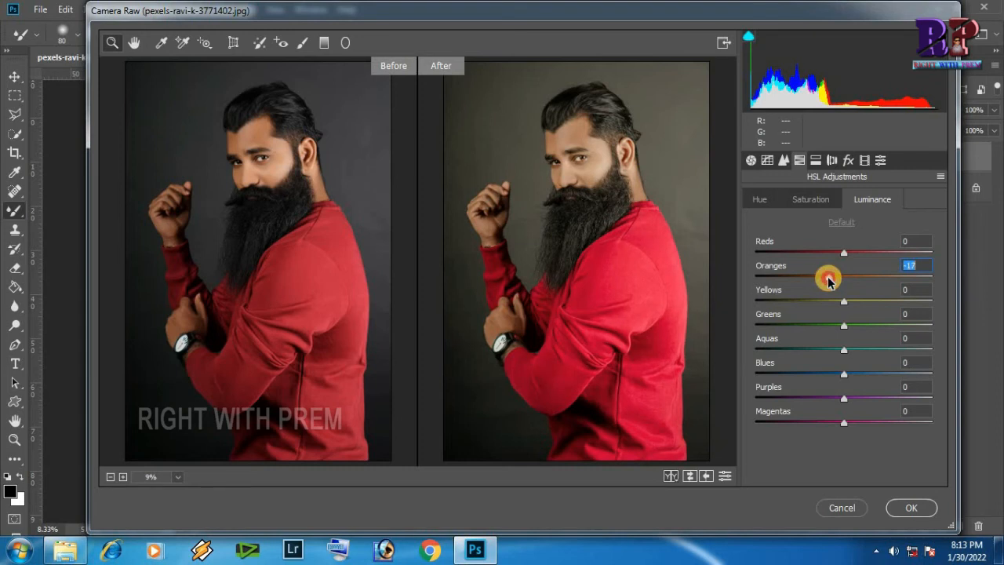
drag(833, 281, 839, 280)
drag(847, 379, 869, 373)
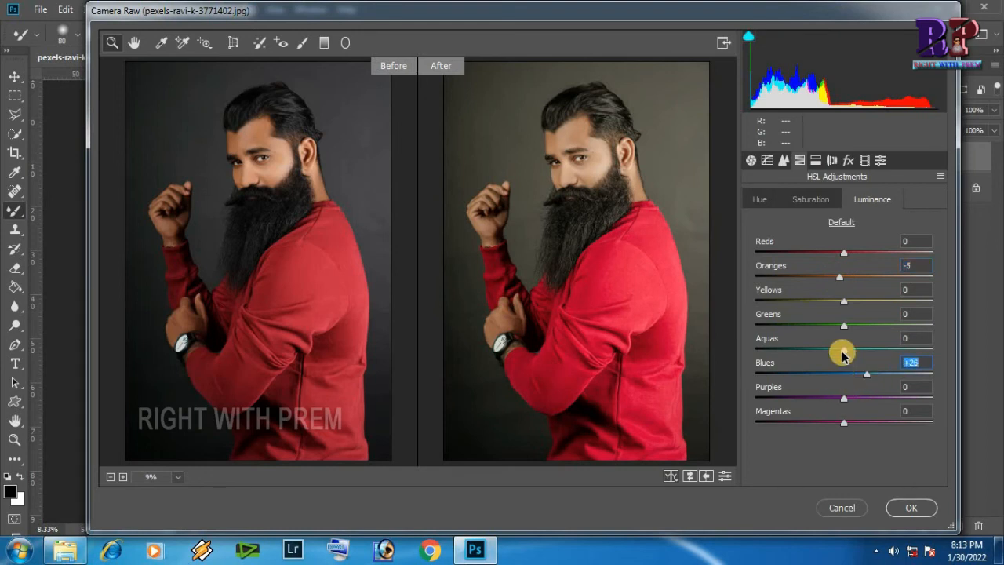
mouse_move(846, 352)
mouse_down()
mouse_move(862, 352)
mouse_move(845, 355)
mouse_up()
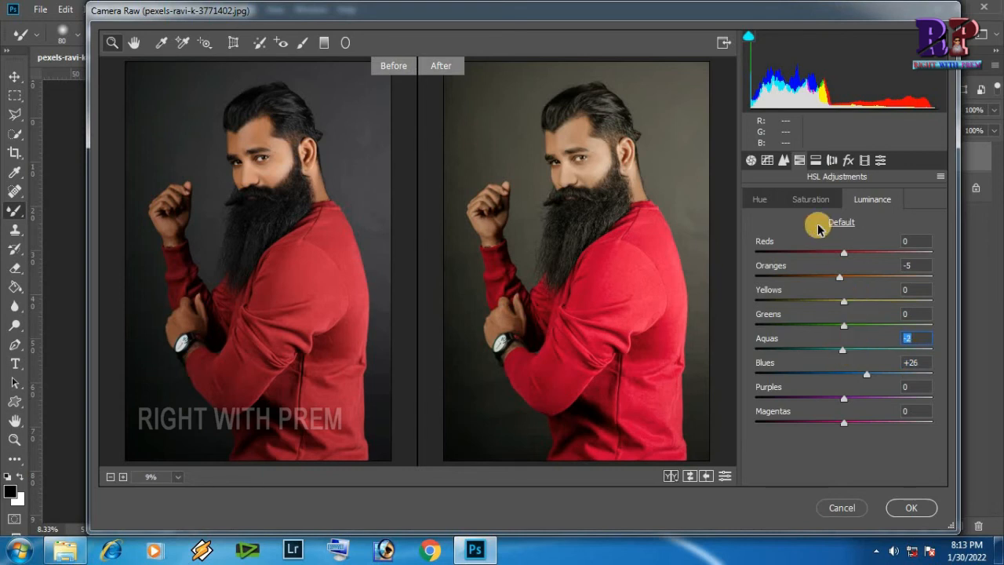
- Set the basic Blacks to +8, Clarity to -28 and Highlights to -45
click(752, 161)
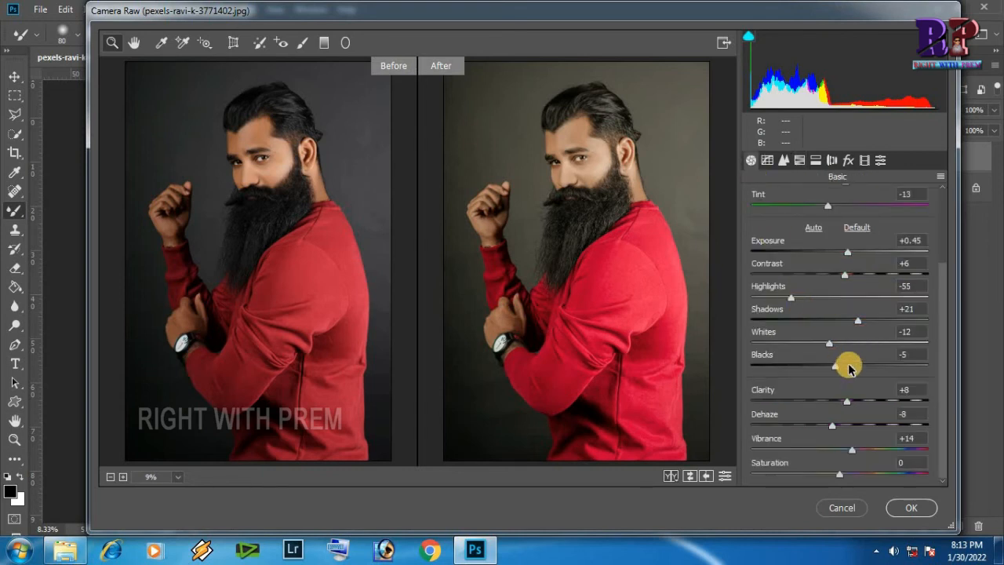
drag(838, 370, 816, 406)
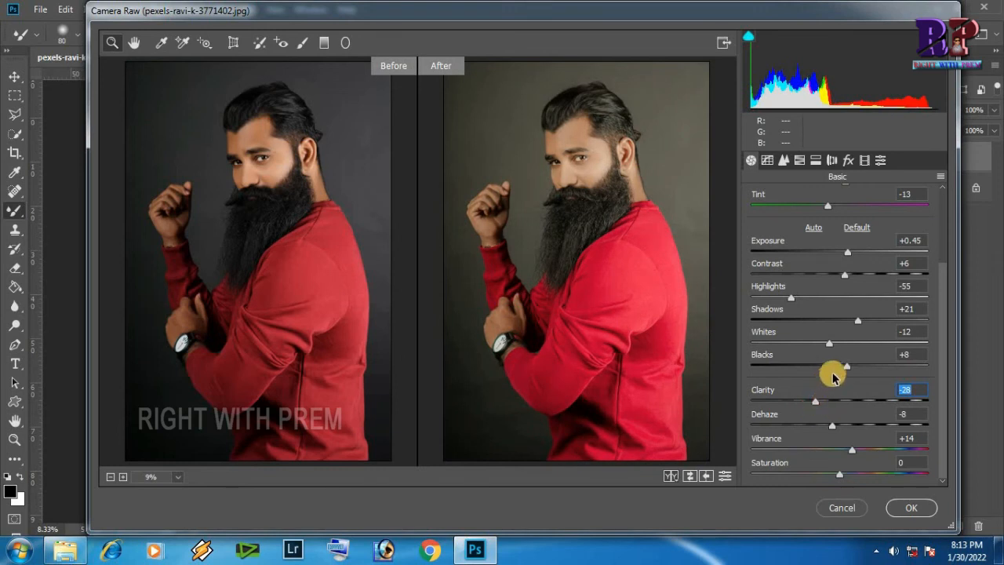
drag(795, 302, 802, 298)
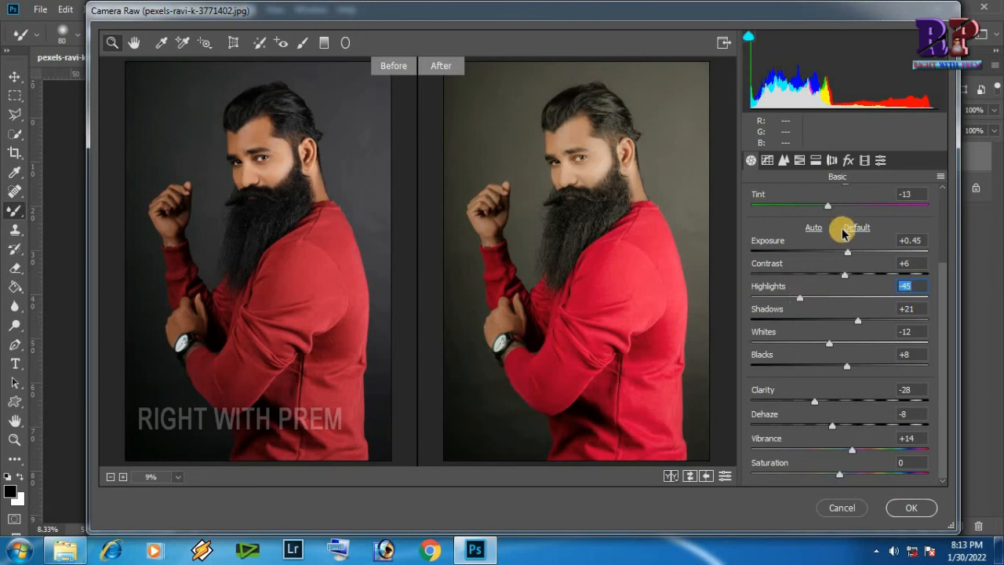
- Cool the white balance to Temperature -6 with Tint at -13
scroll(843, 219, up, 2)
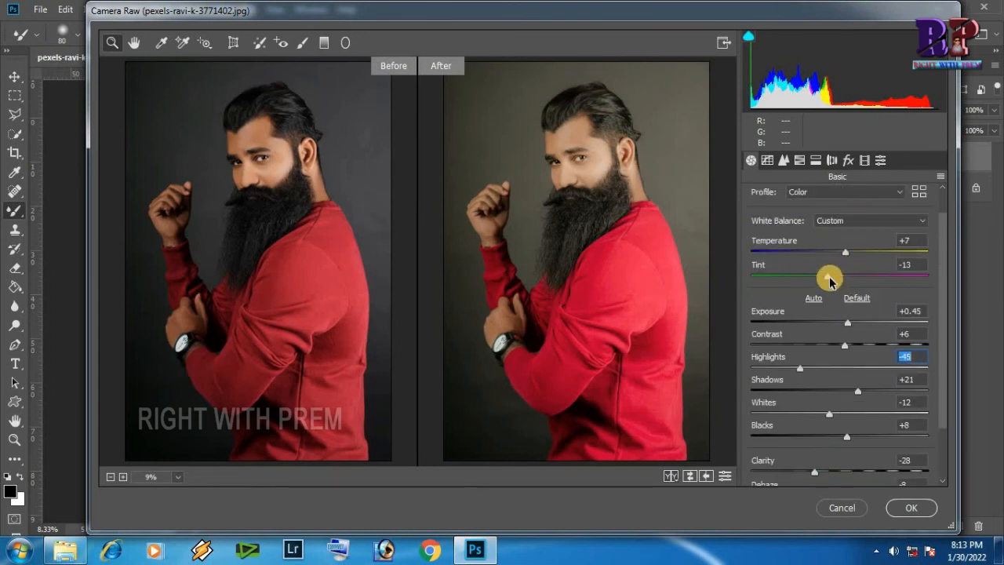
drag(844, 256, 834, 255)
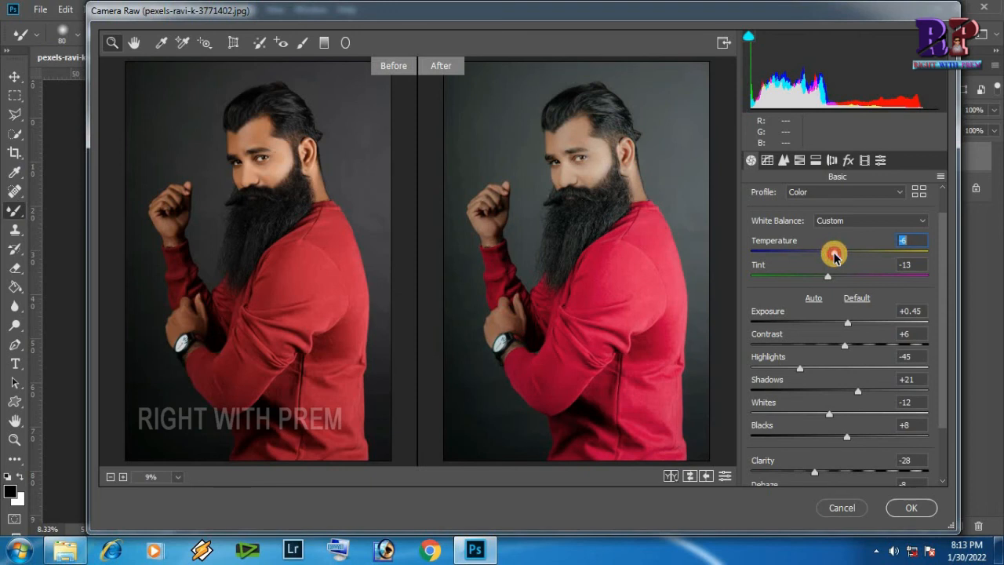
drag(830, 279, 830, 280)
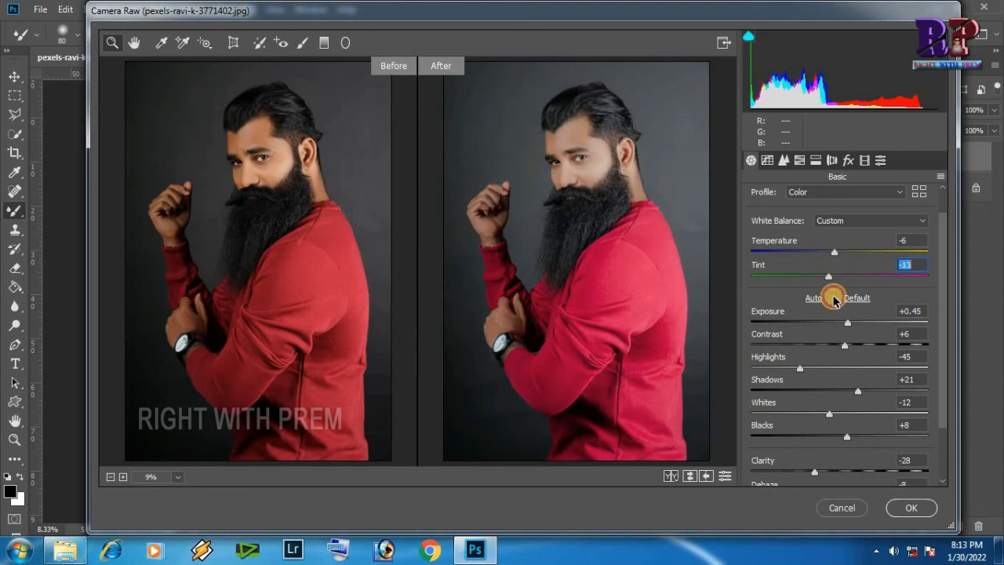
- Set the Contrast to +18 and the Exposure to +0.15
drag(847, 328, 838, 328)
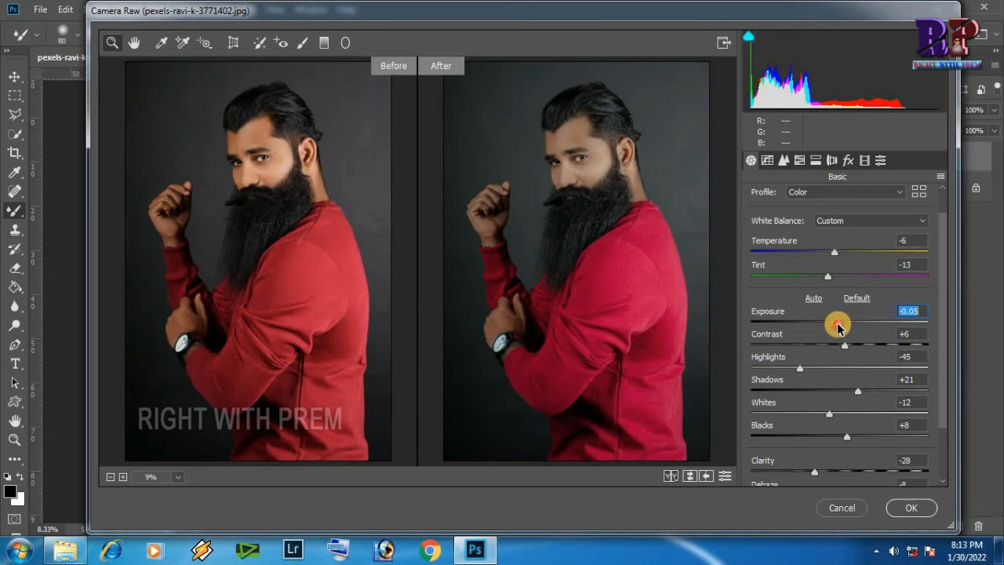
drag(838, 327, 858, 351)
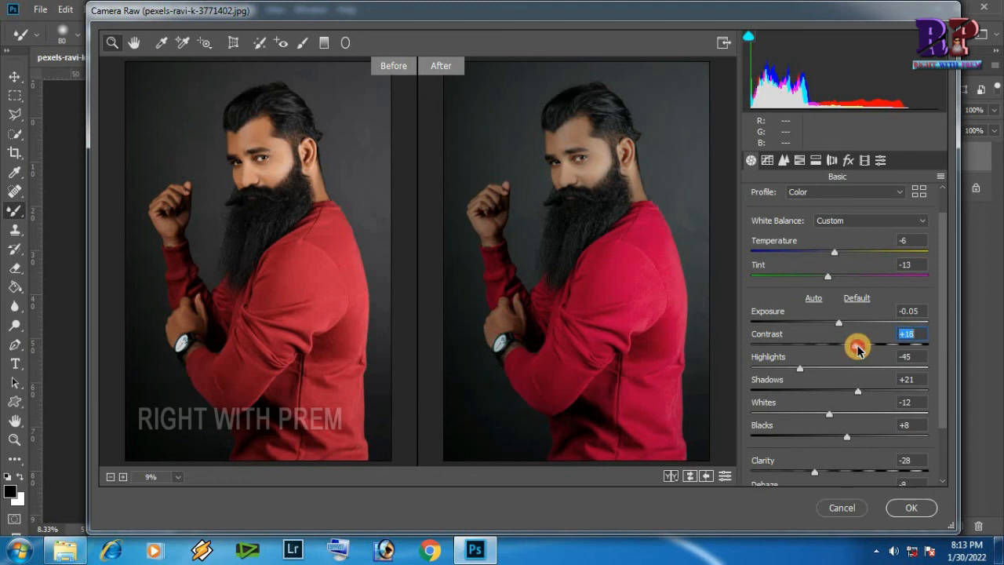
drag(858, 349, 857, 348)
click(838, 326)
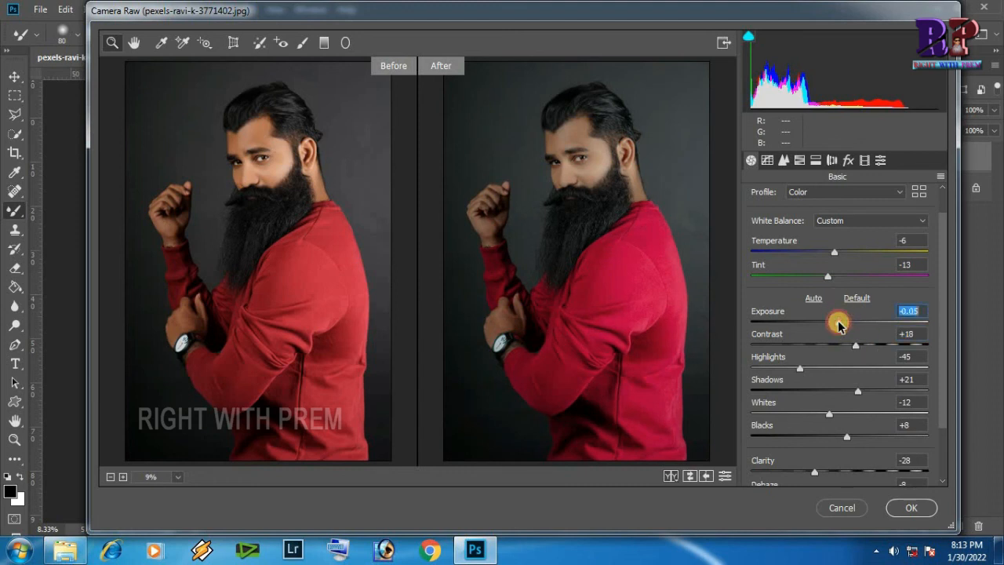
drag(841, 325, 842, 325)
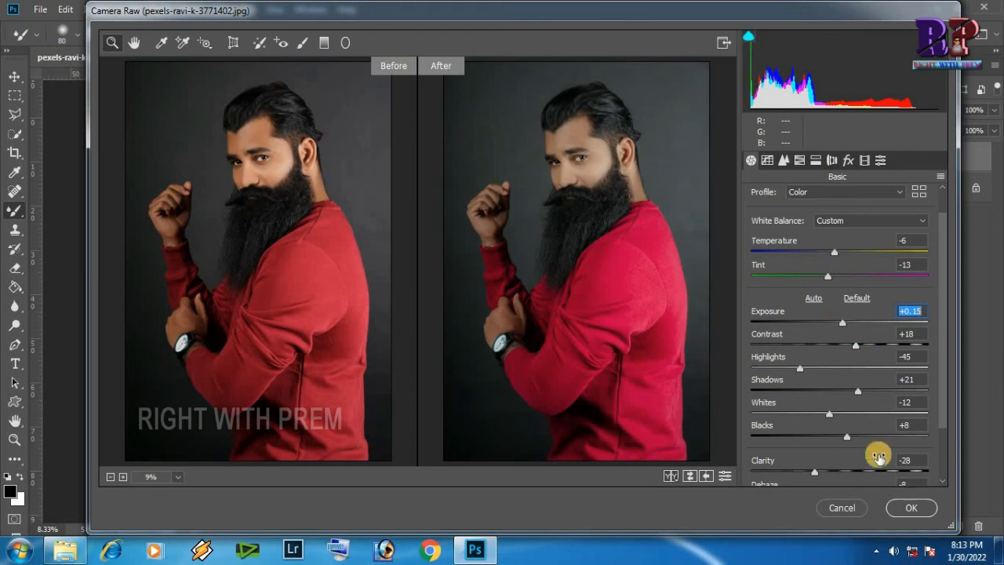
- Apply the Camera Raw adjustments to Layer 1 copy 2 and compare the whole portrait with and without that layer
click(910, 508)
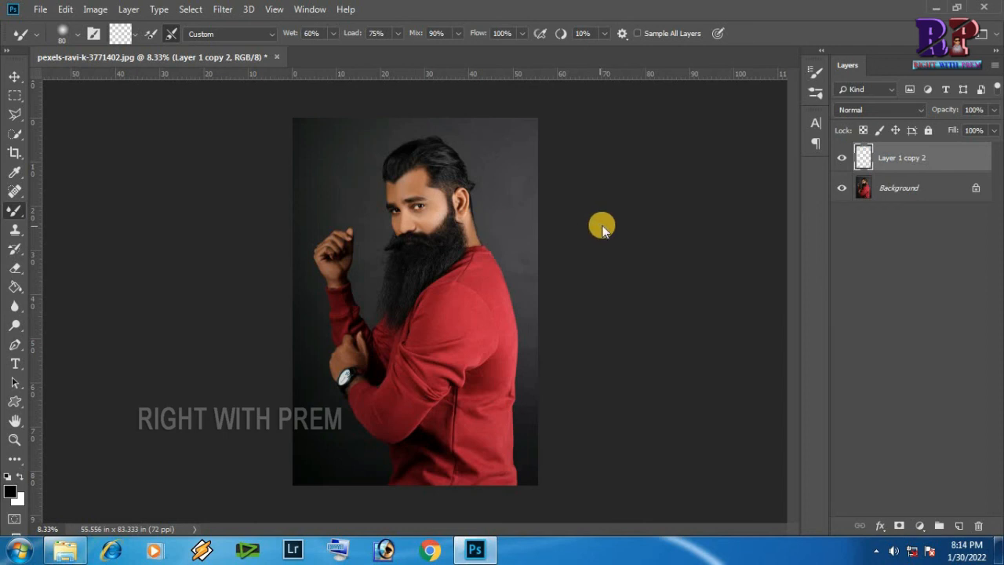
click(841, 160)
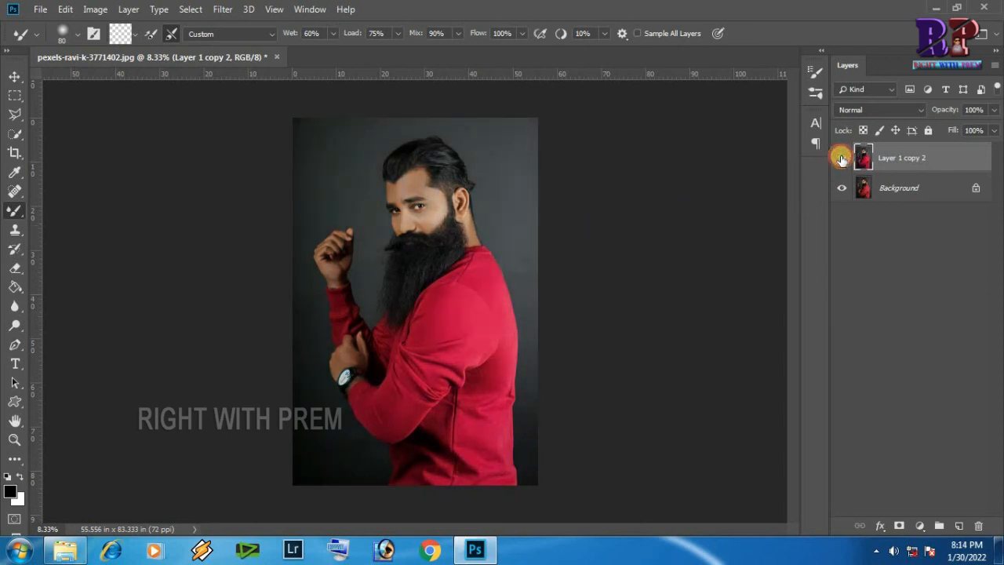
click(841, 160)
click(842, 160)
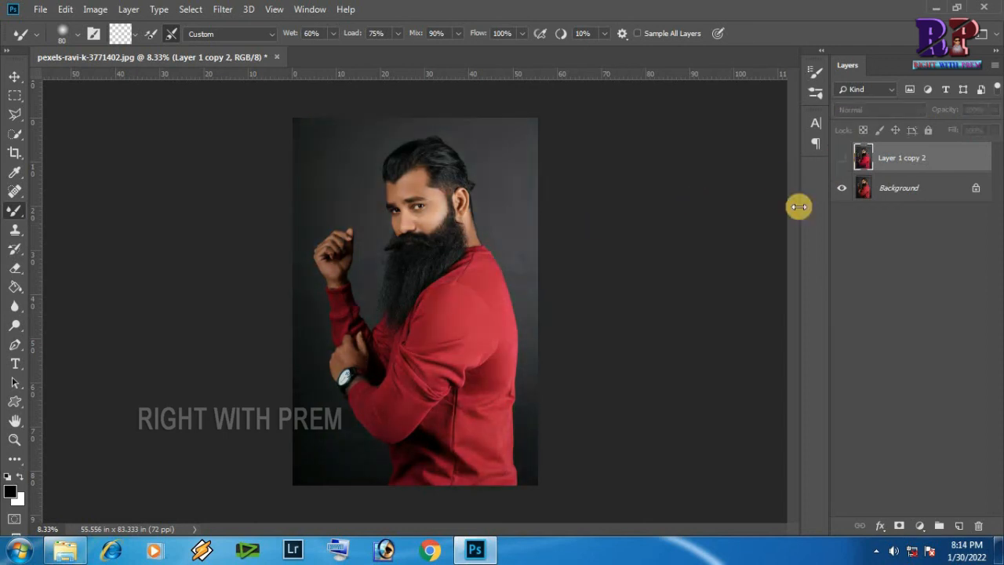
- Examine the man's face close up with and without Layer 1 copy 2, leaving the layer shown
drag(358, 168, 442, 278)
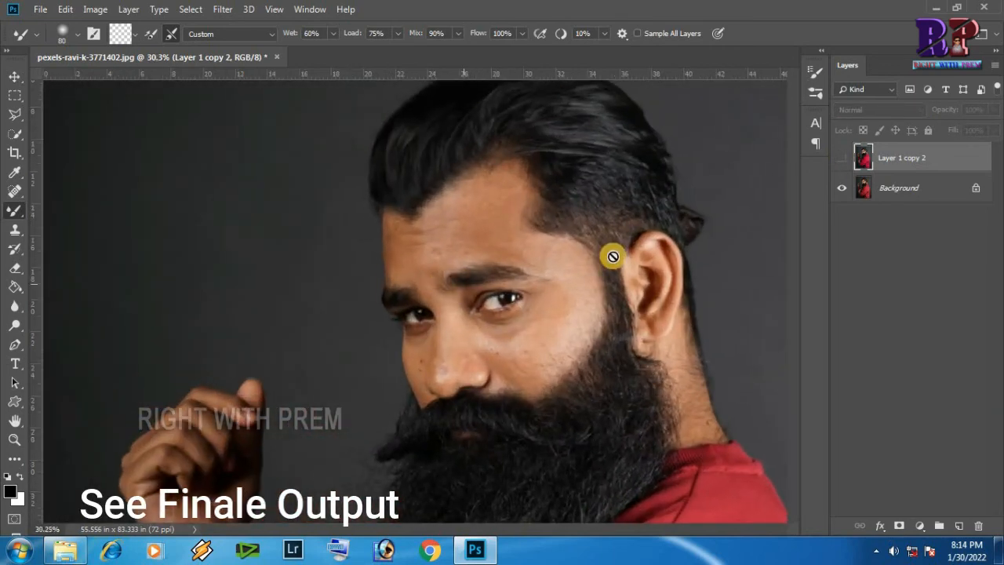
click(840, 160)
click(841, 160)
click(841, 160)
click(841, 160)
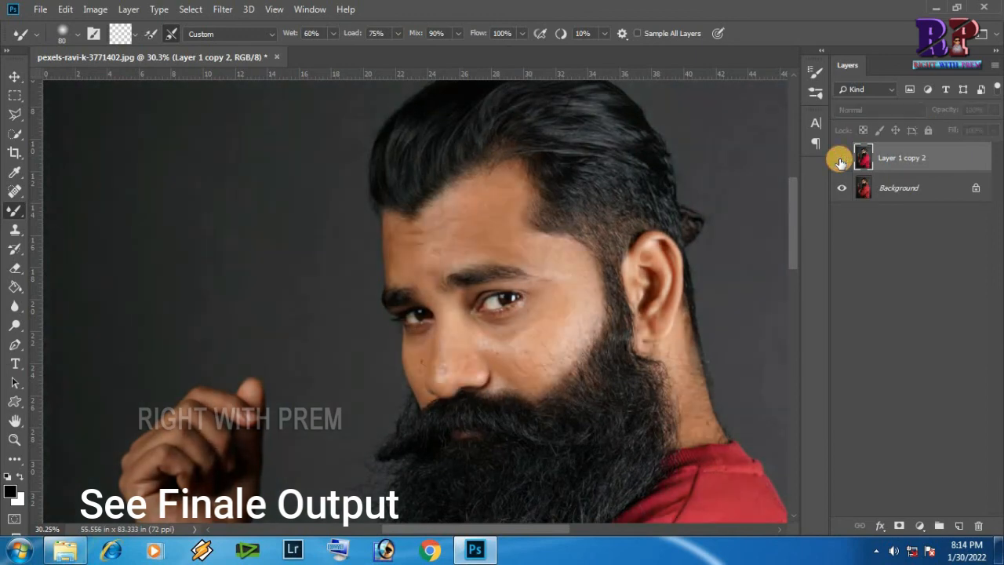
click(840, 160)
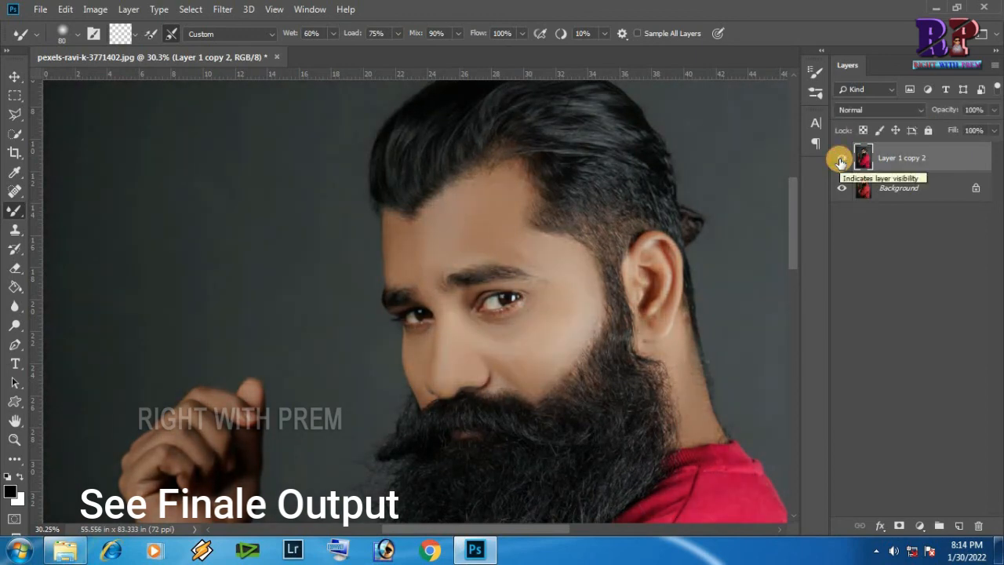
key(ctrl+minus)
key(ctrl+minus)
key(ctrl+minus)
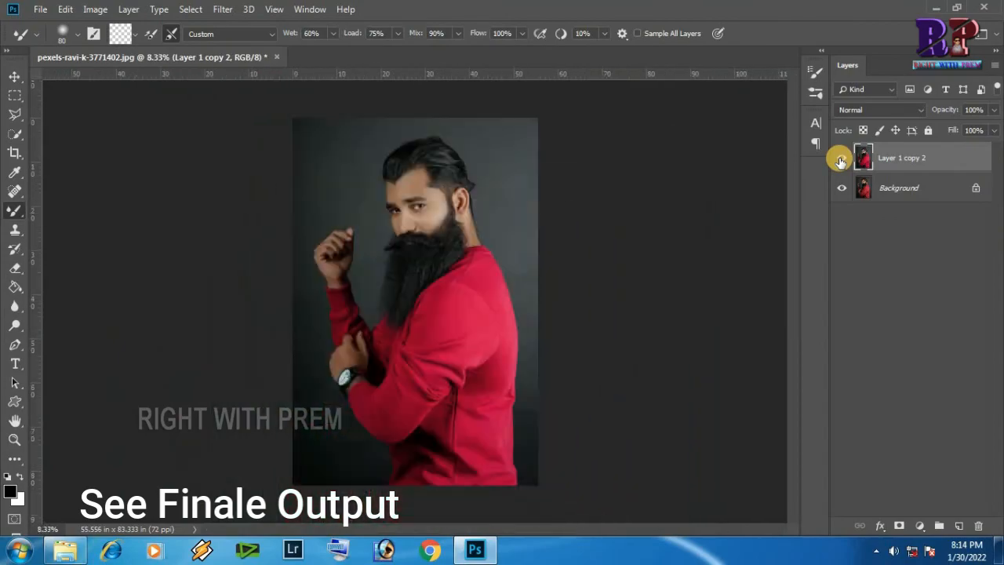